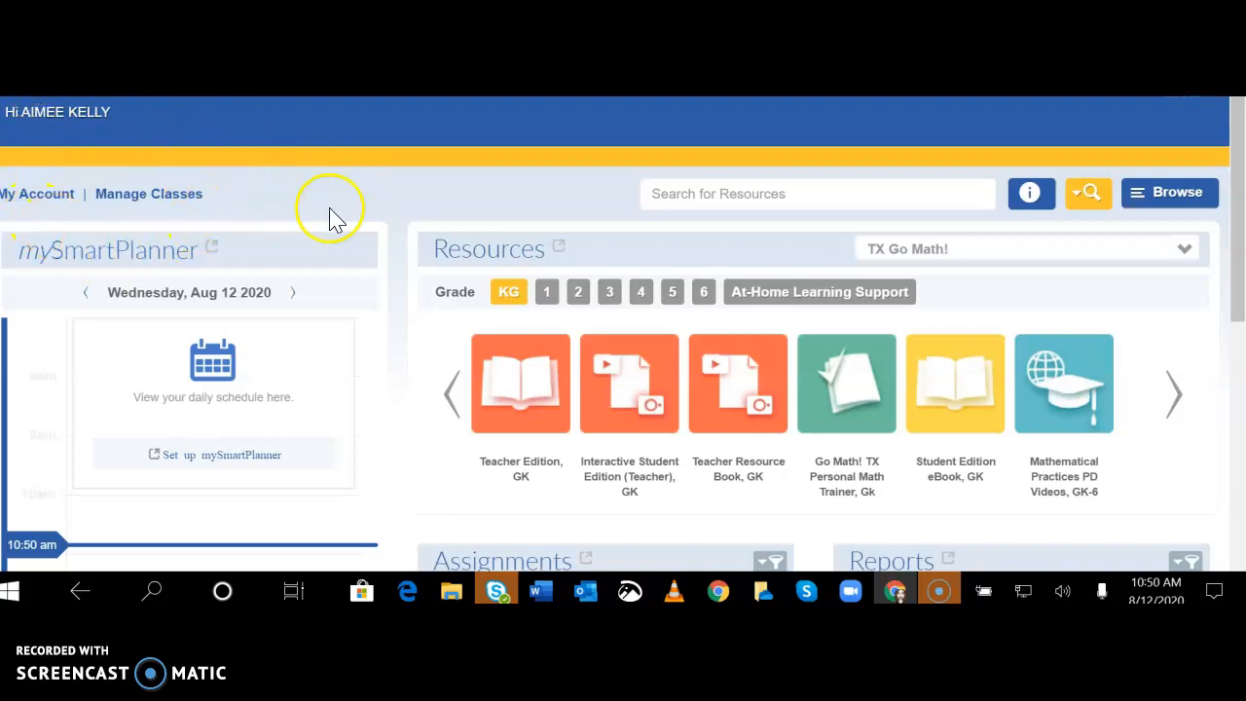
# Start adding an activity assignment from class management and choose the TX Go Math! Grade 4 program.
pyautogui.click(181, 195)
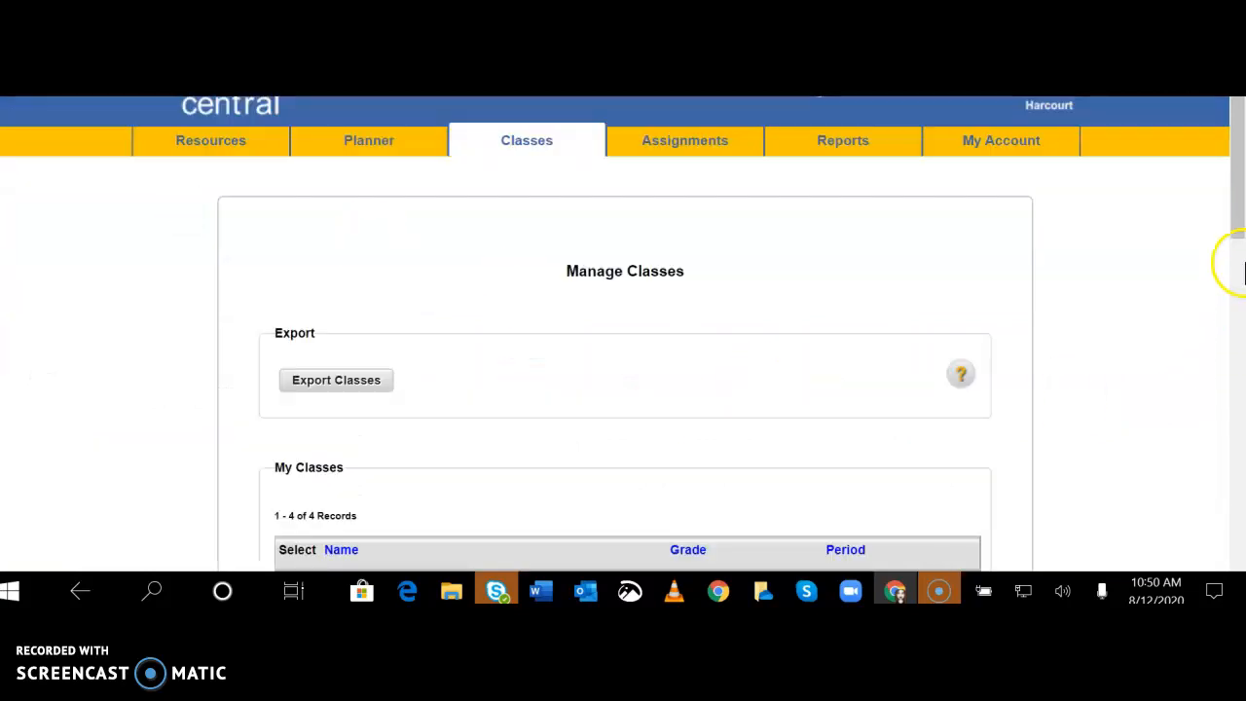
pyautogui.moveTo(1238, 200)
pyautogui.mouseDown()
pyautogui.moveTo(1237, 375)
pyautogui.moveTo(1240, 188)
pyautogui.mouseUp()
pyautogui.moveTo(690, 155)
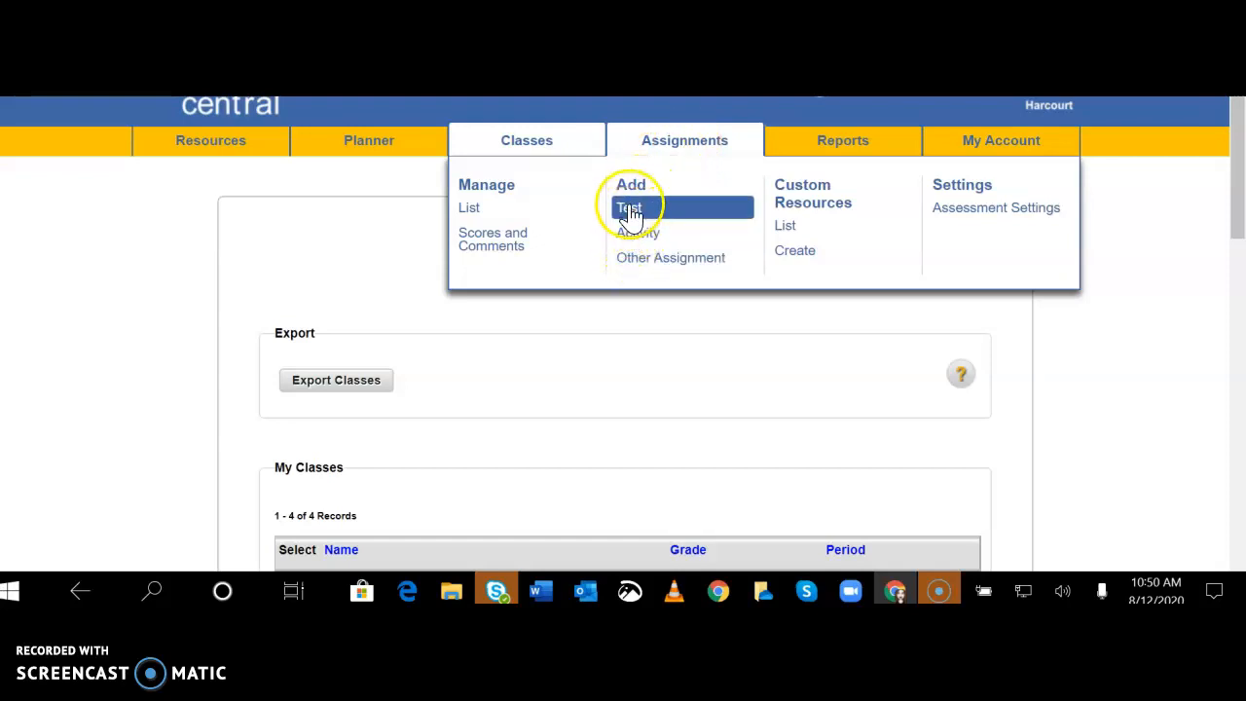
pyautogui.click(638, 235)
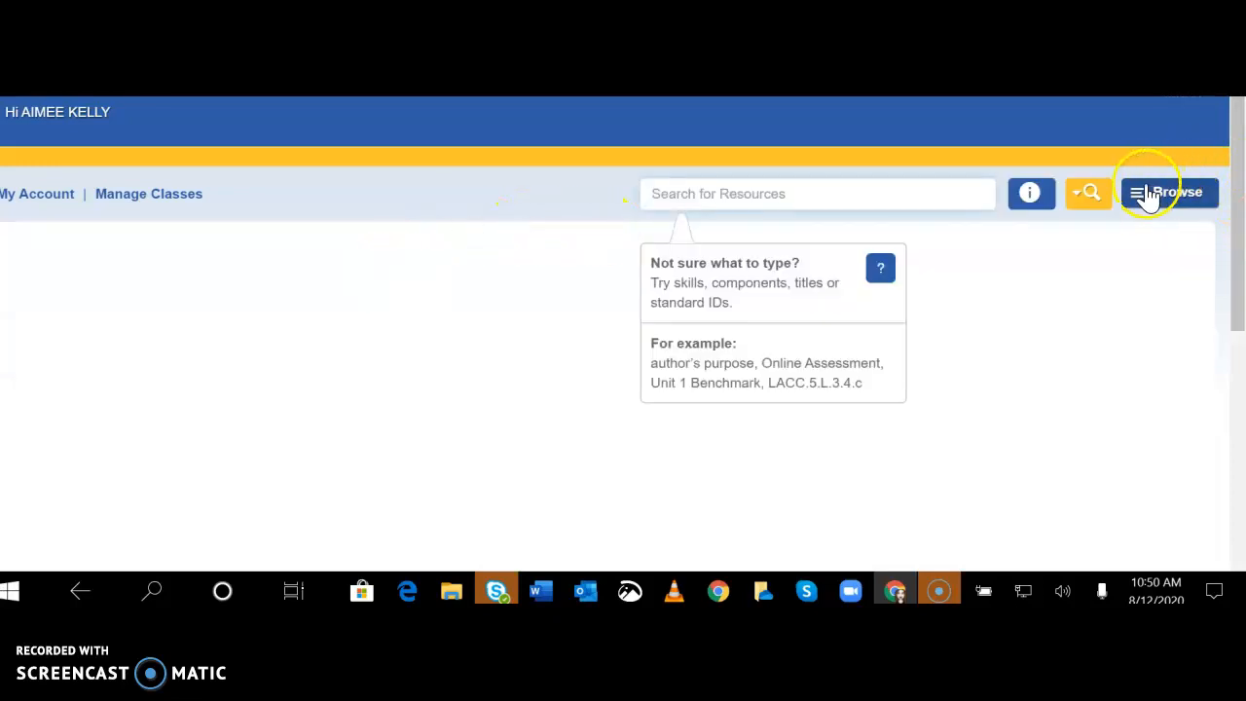
pyautogui.click(1149, 194)
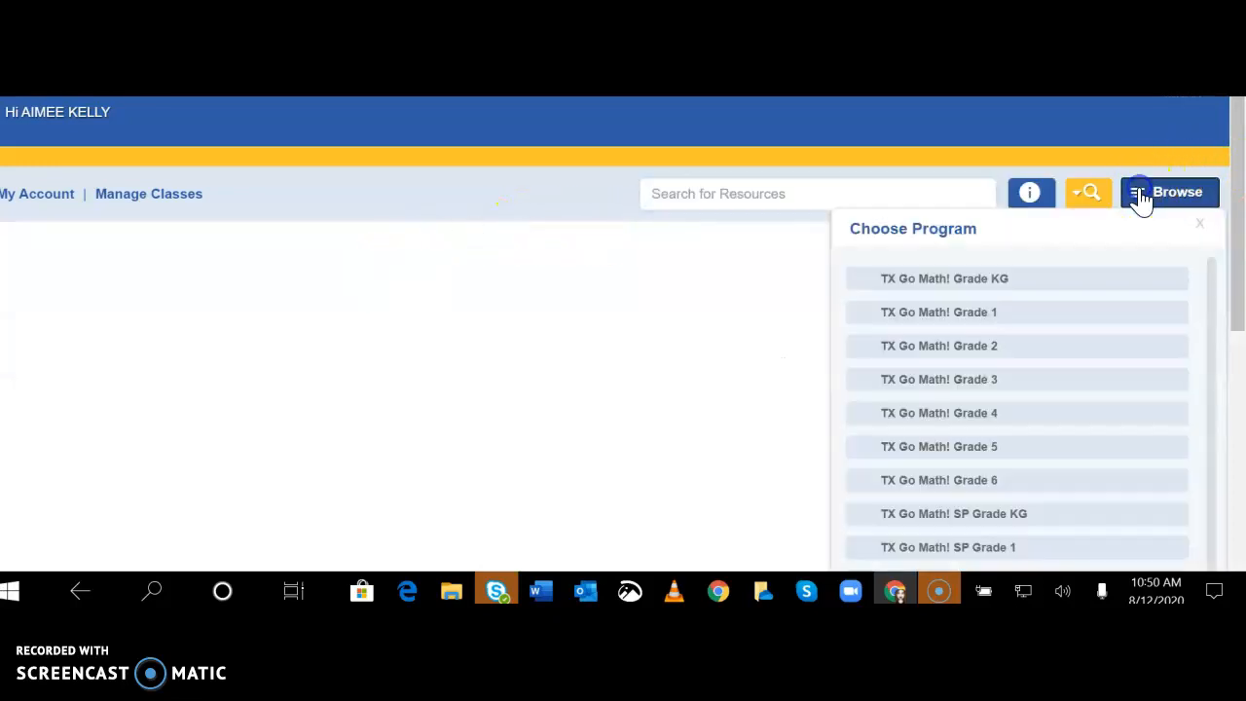
pyautogui.click(932, 413)
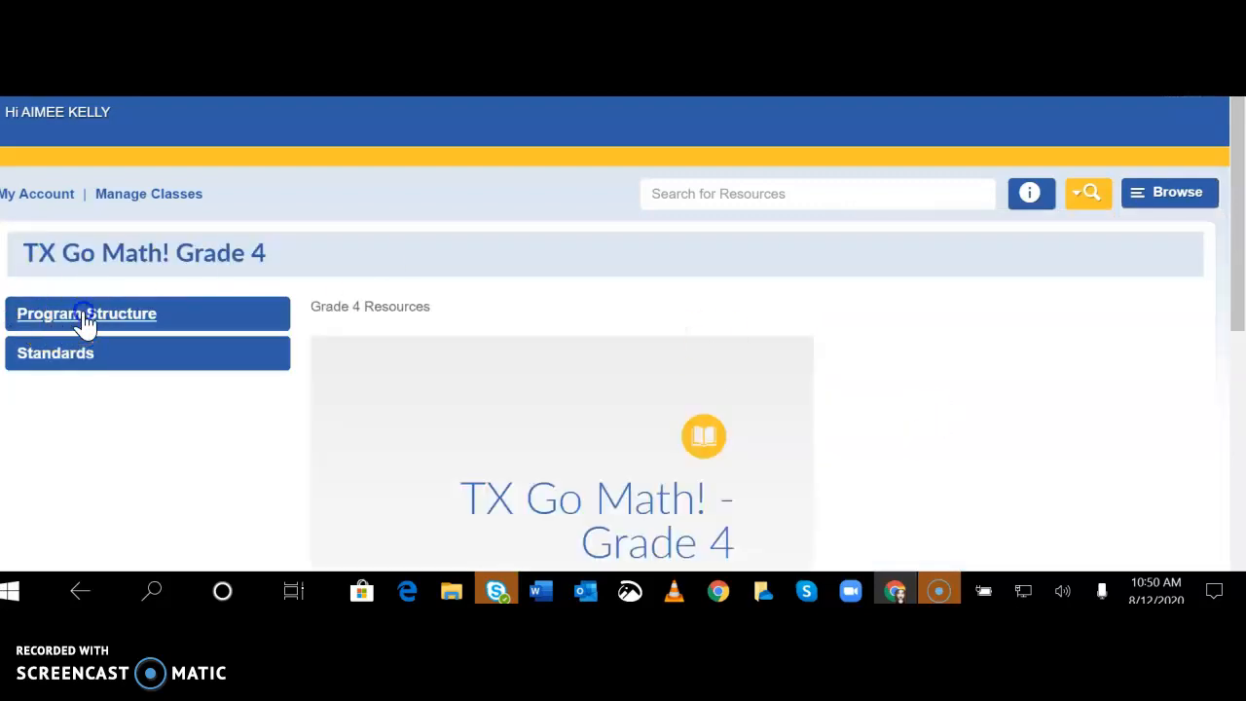
# Open the Core Instruction resources of Unit 1, Module 1, Lesson 1: Place Value and Patterns in the program structure.
pyautogui.click(85, 321)
pyautogui.click(107, 420)
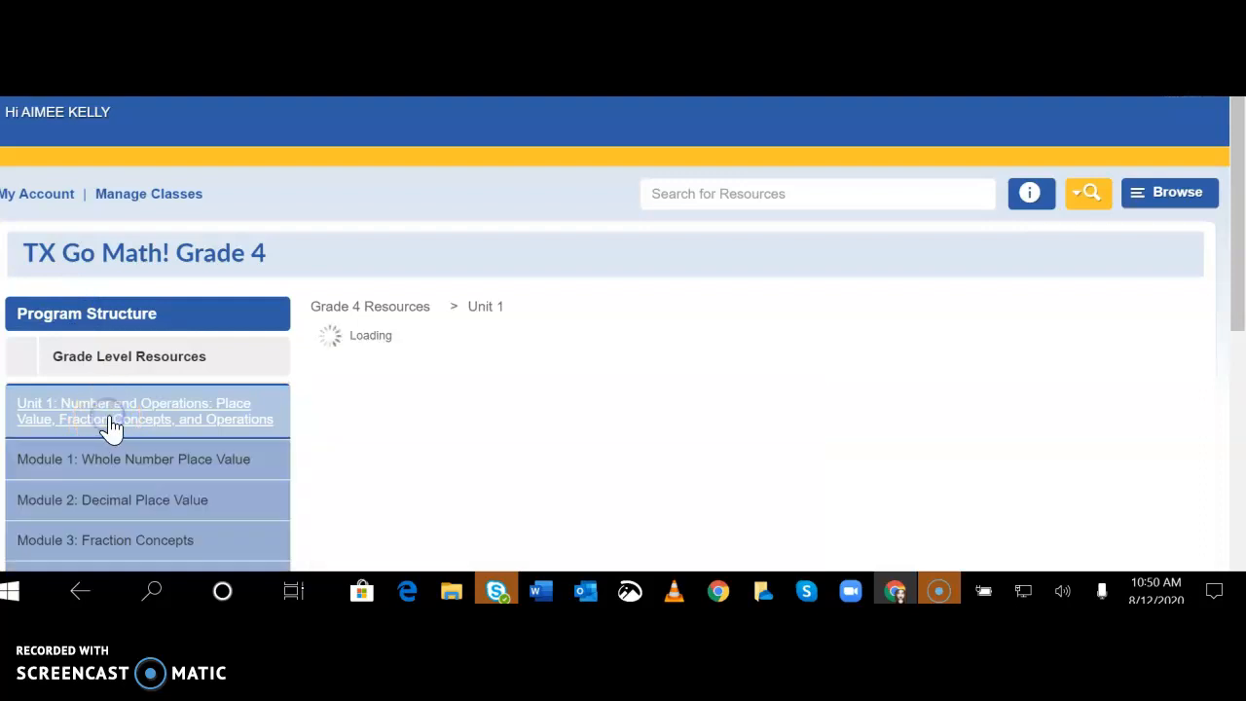
pyautogui.click(134, 466)
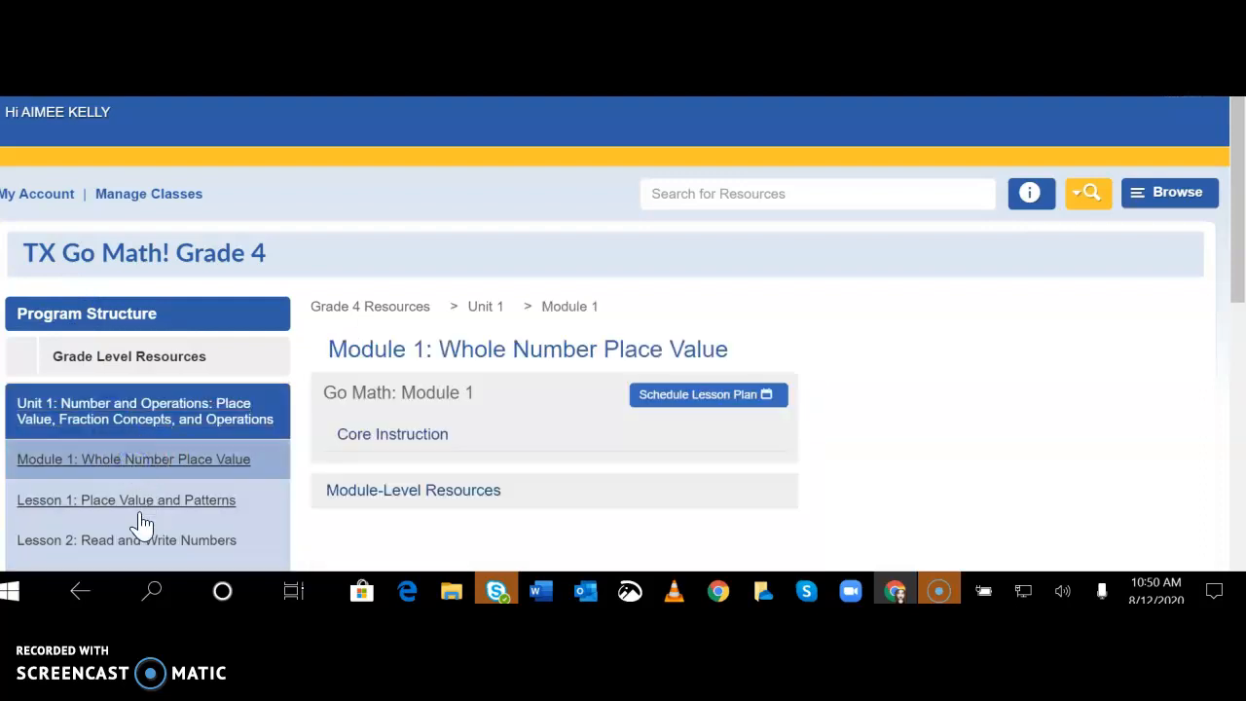
pyautogui.click(140, 510)
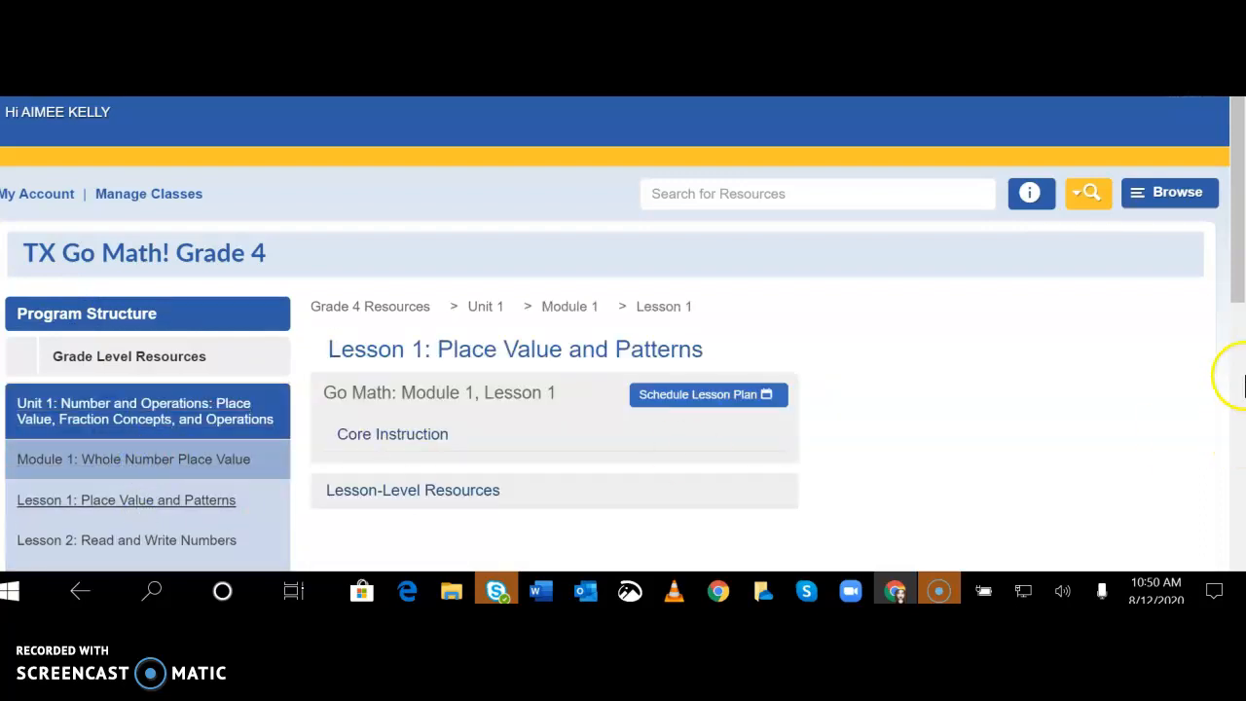
pyautogui.click(381, 438)
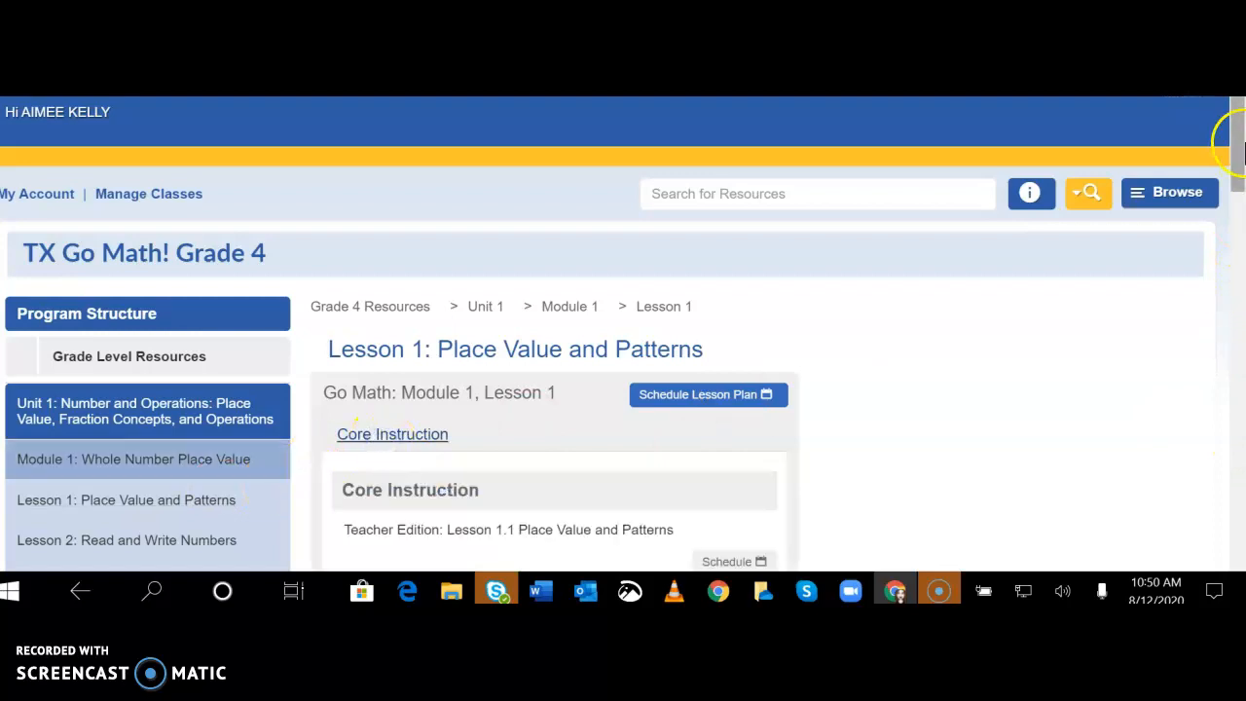
pyautogui.moveTo(1236, 126); pyautogui.dragTo(1243, 232)
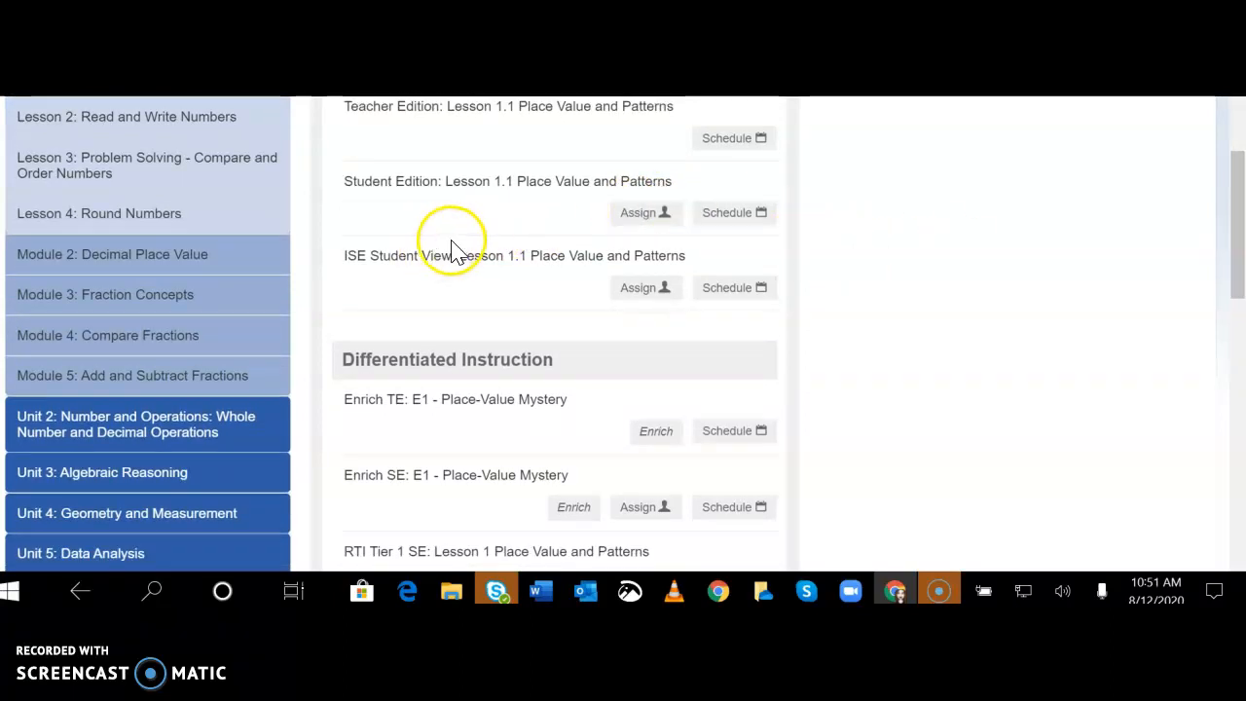
# Assign the ISE Student View resource for Lesson 1.1 and name the assignment "1.1 Student View Video".
pyautogui.click(658, 290)
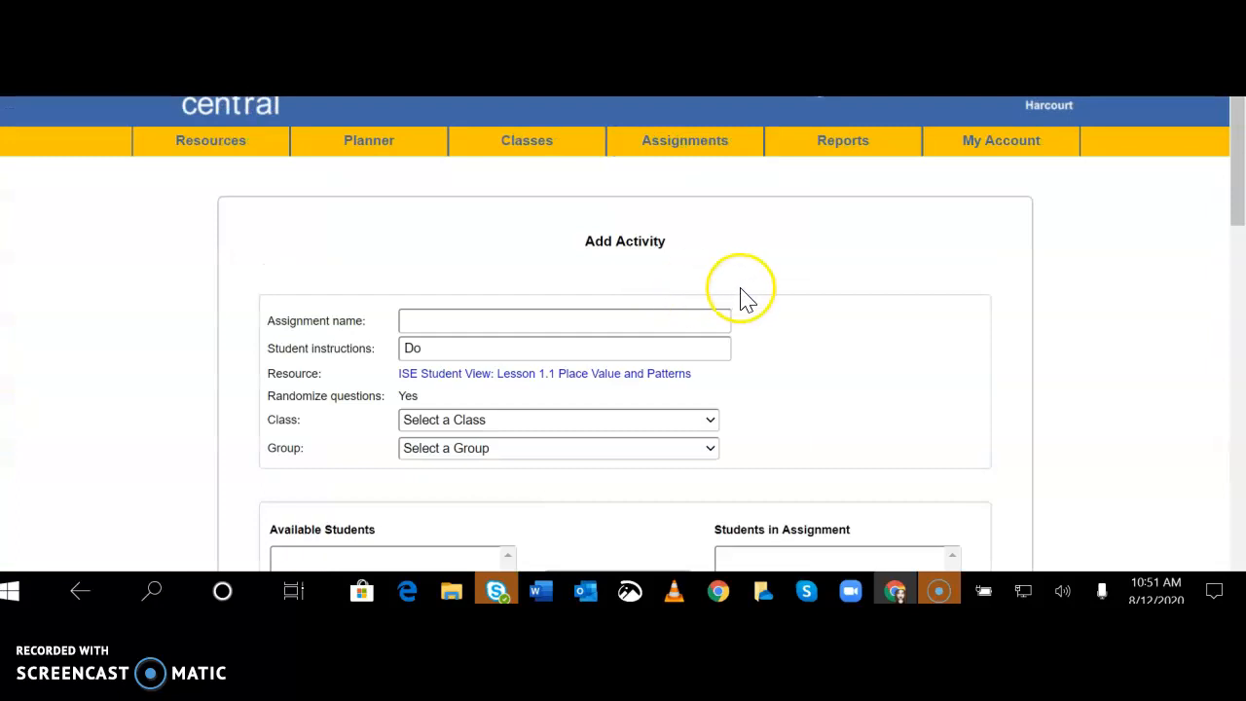
pyautogui.click(656, 321)
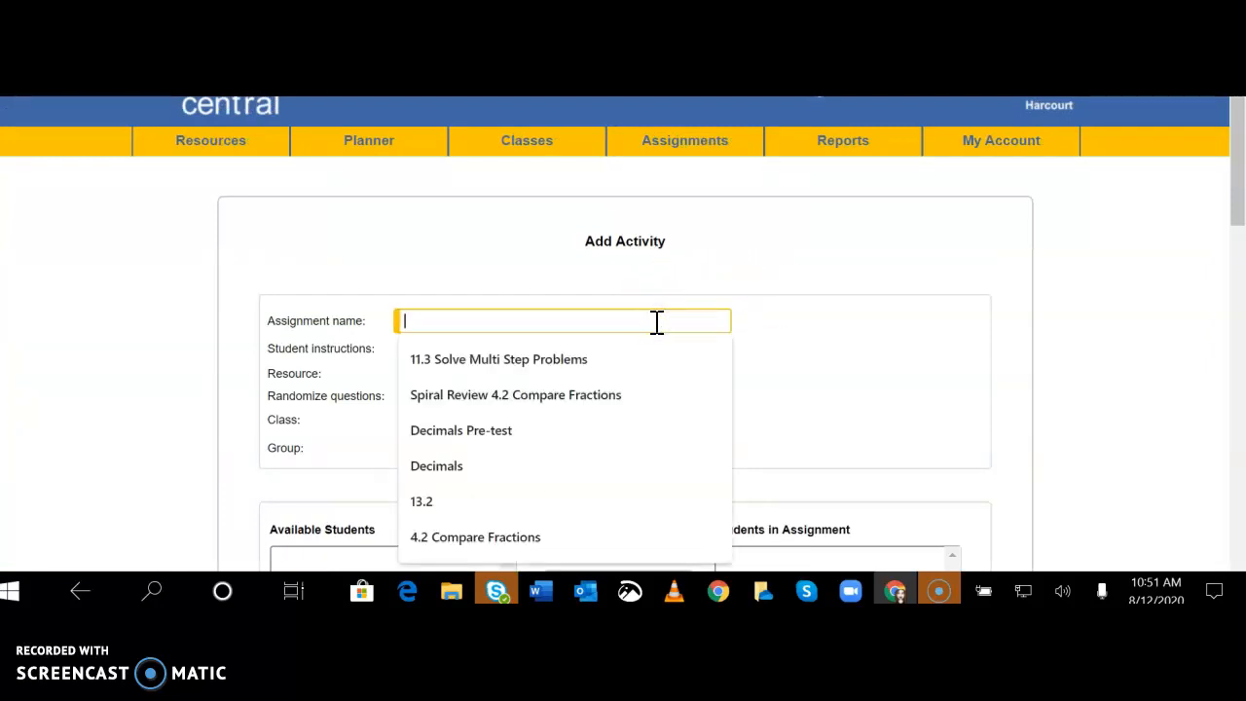
pyautogui.write('1.')
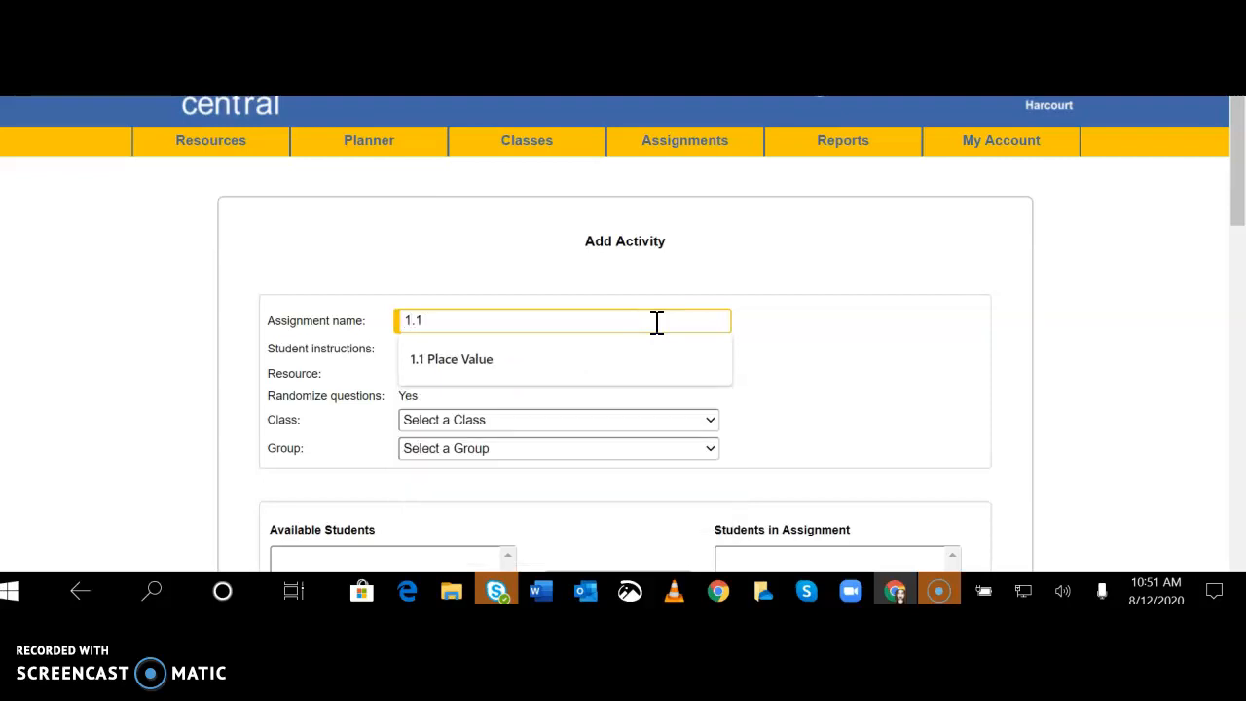
pyautogui.write('1 Student View Video')
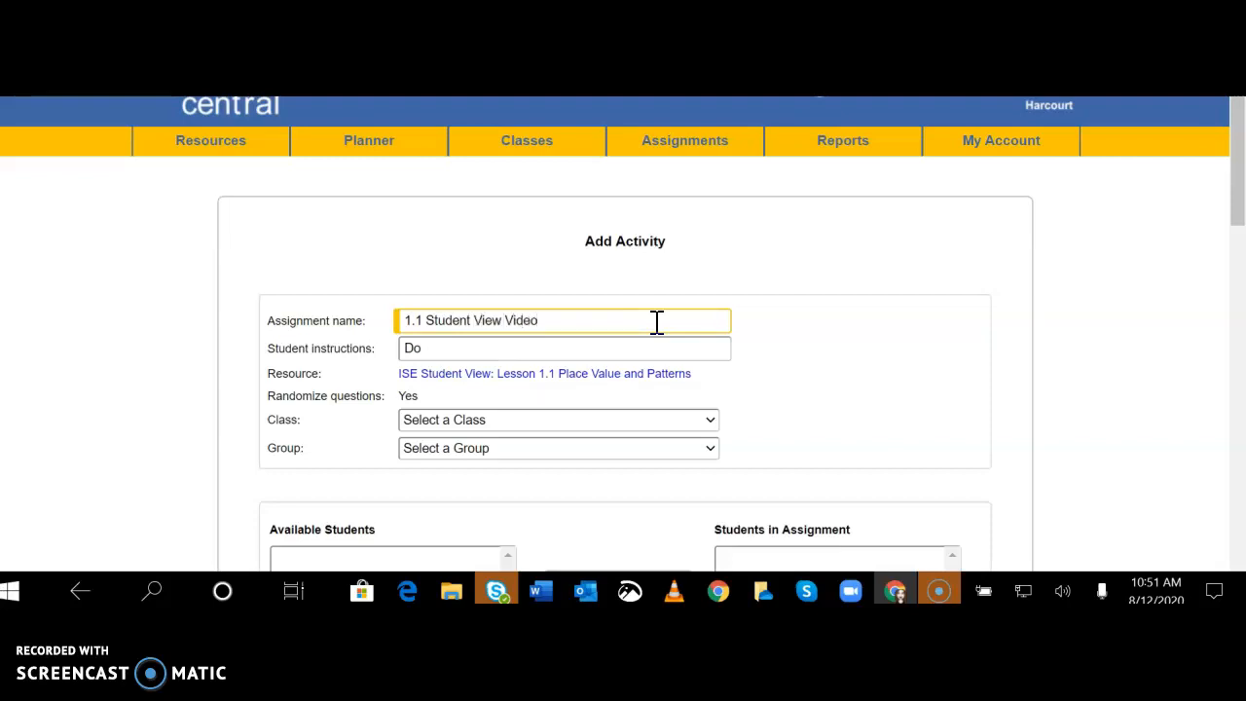
# Select the teacher's 2020-2021 class for the activity and add all of its students to the assignment.
pyautogui.click(711, 422)
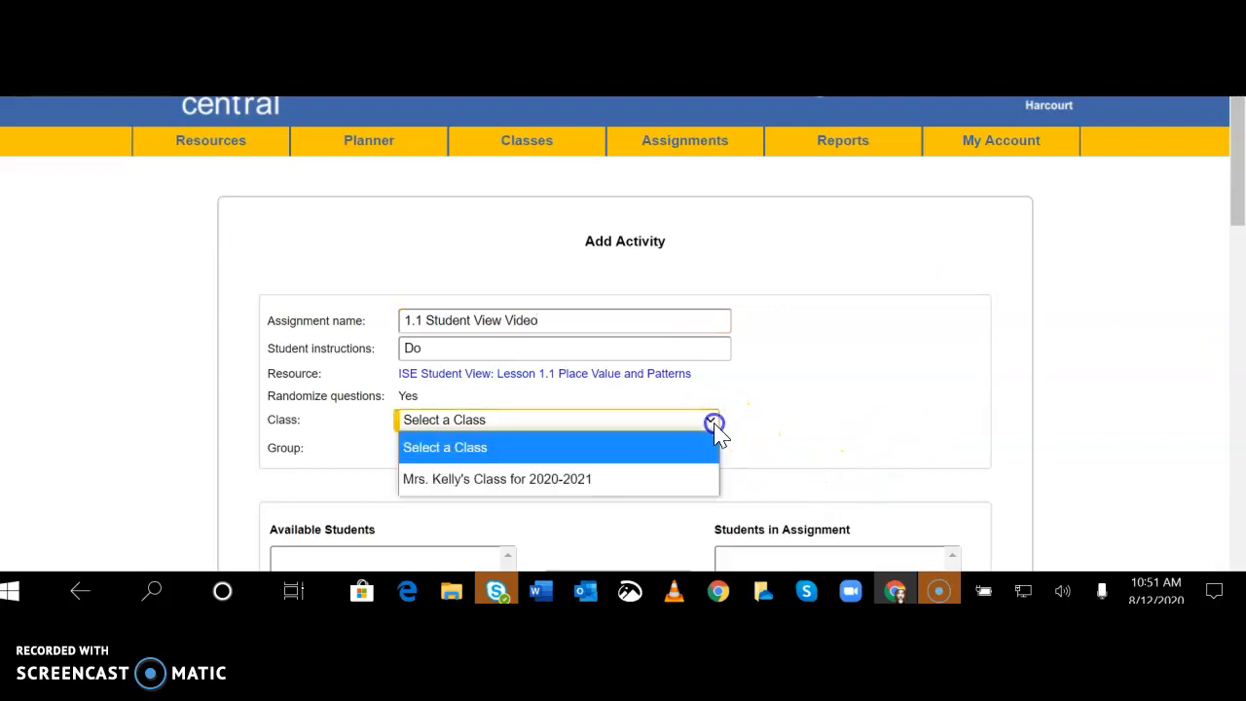
pyautogui.click(591, 478)
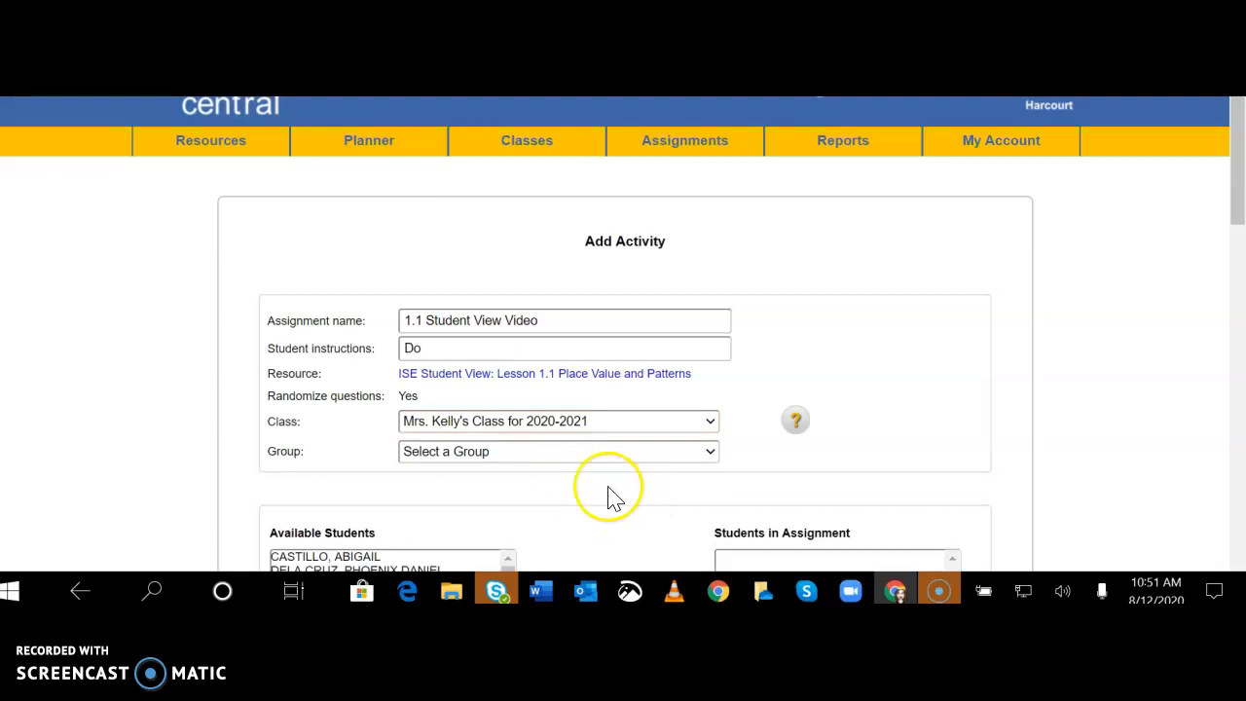
pyautogui.moveTo(1235, 153); pyautogui.dragTo(1238, 251)
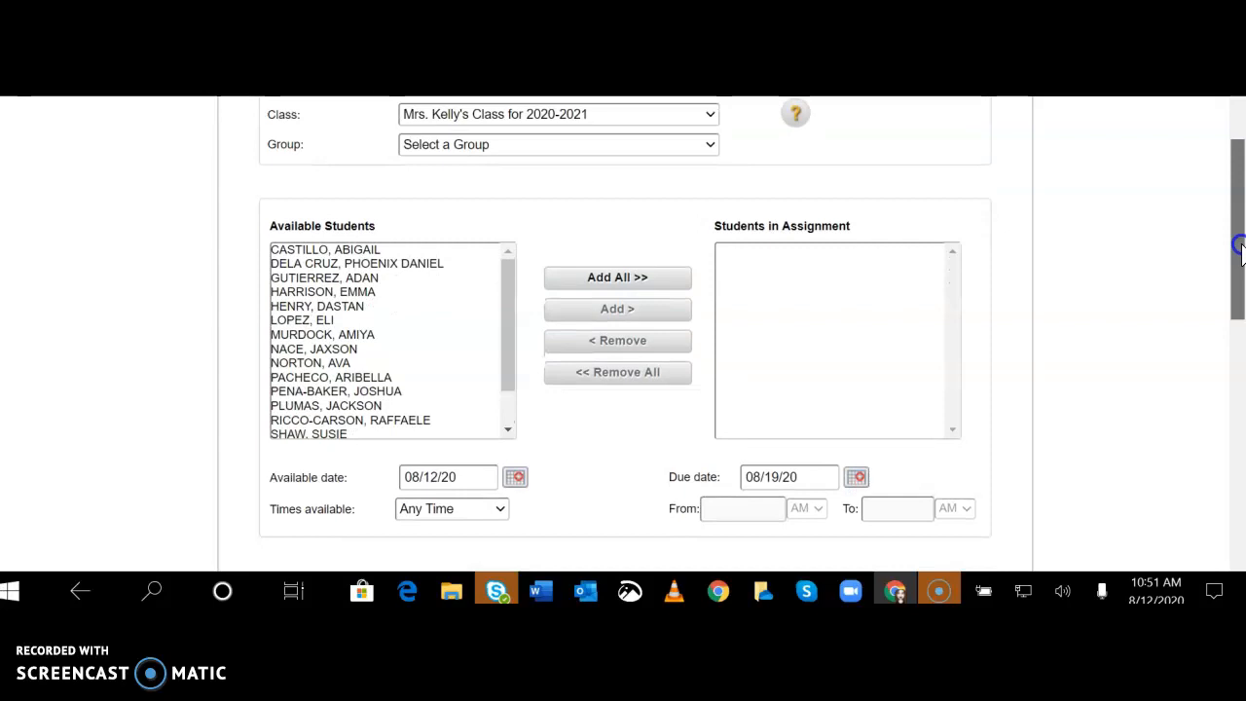
pyautogui.moveTo(1239, 250); pyautogui.dragTo(1239, 249)
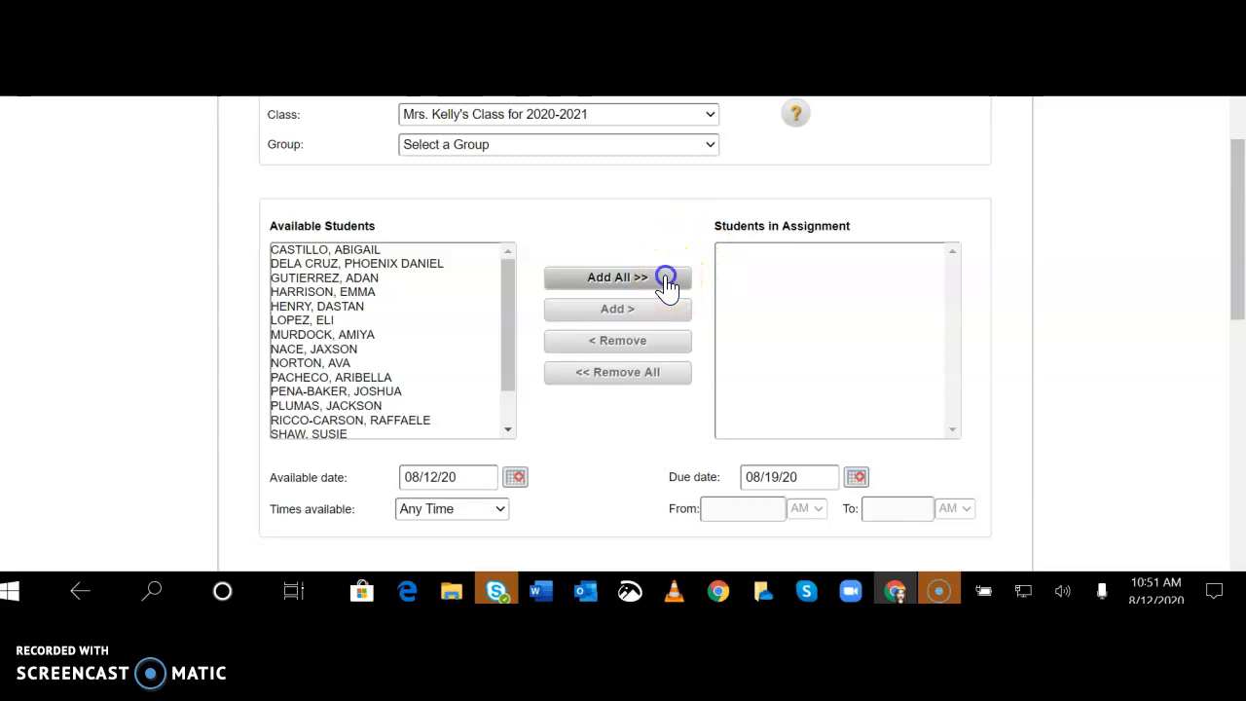
pyautogui.click(666, 280)
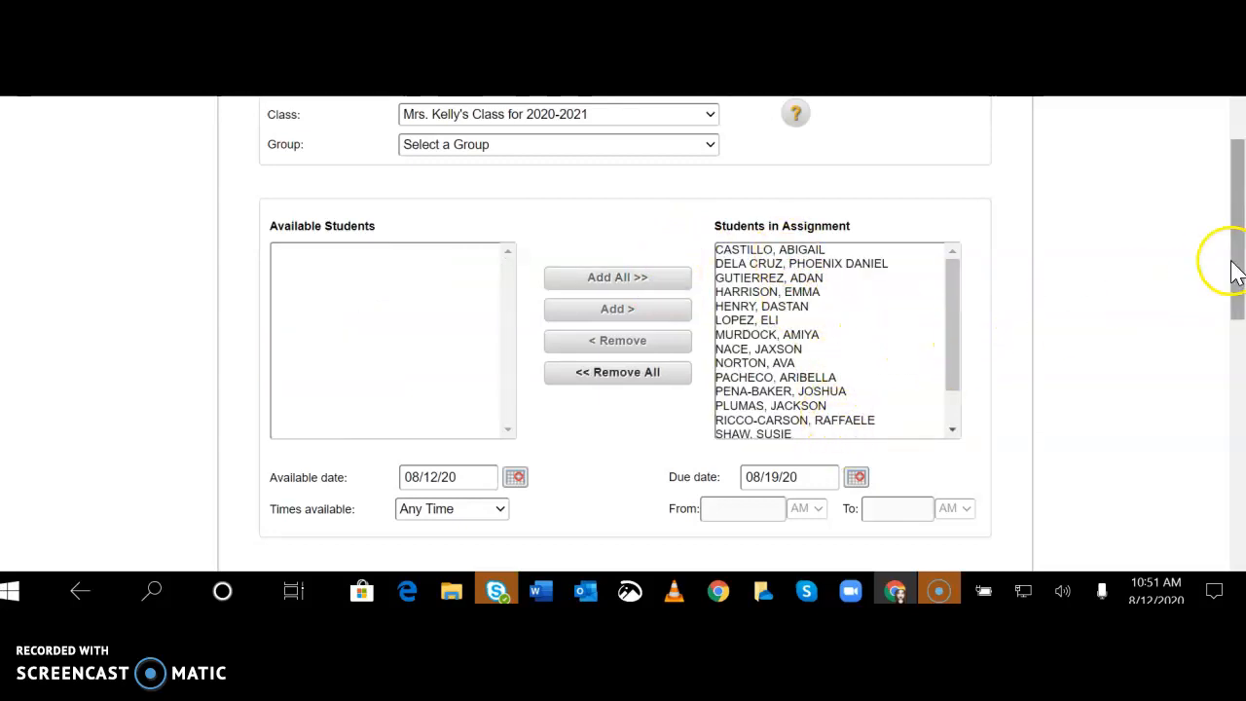
# Set the assignment's available date to 08/24/20 and its due date to 08/28/20.
pyautogui.scroll(-1, 1235, 273)
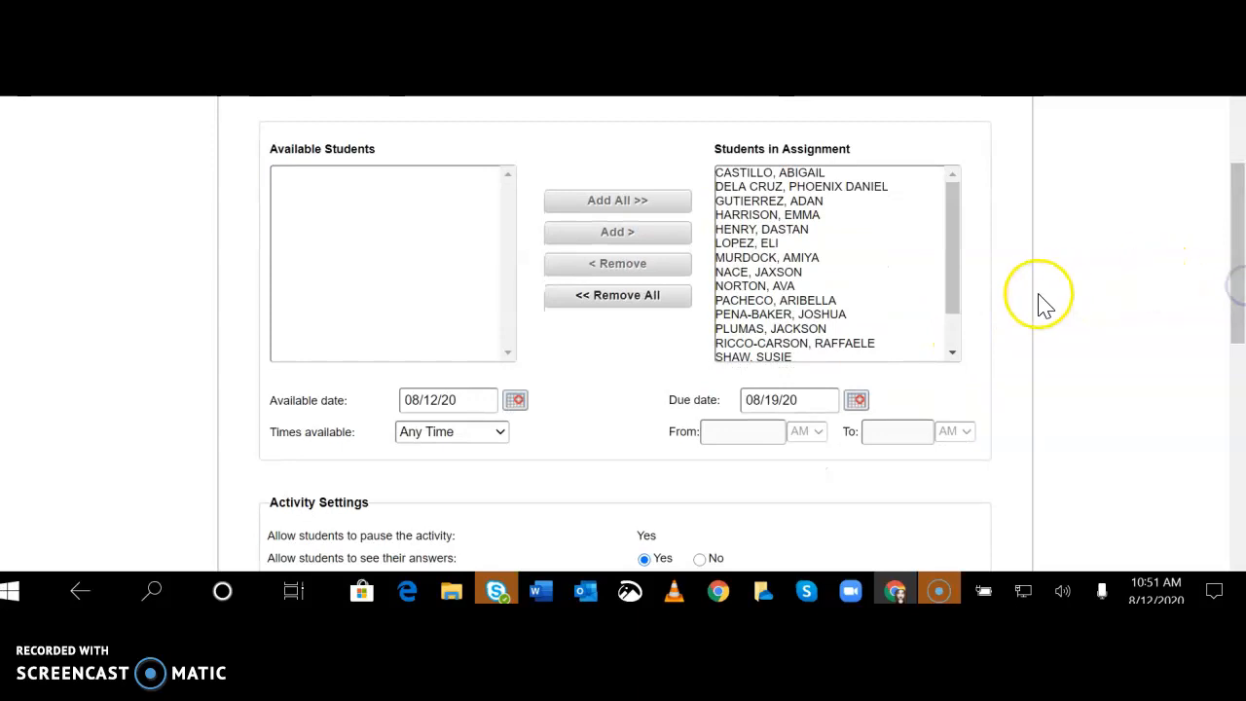
pyautogui.click(516, 401)
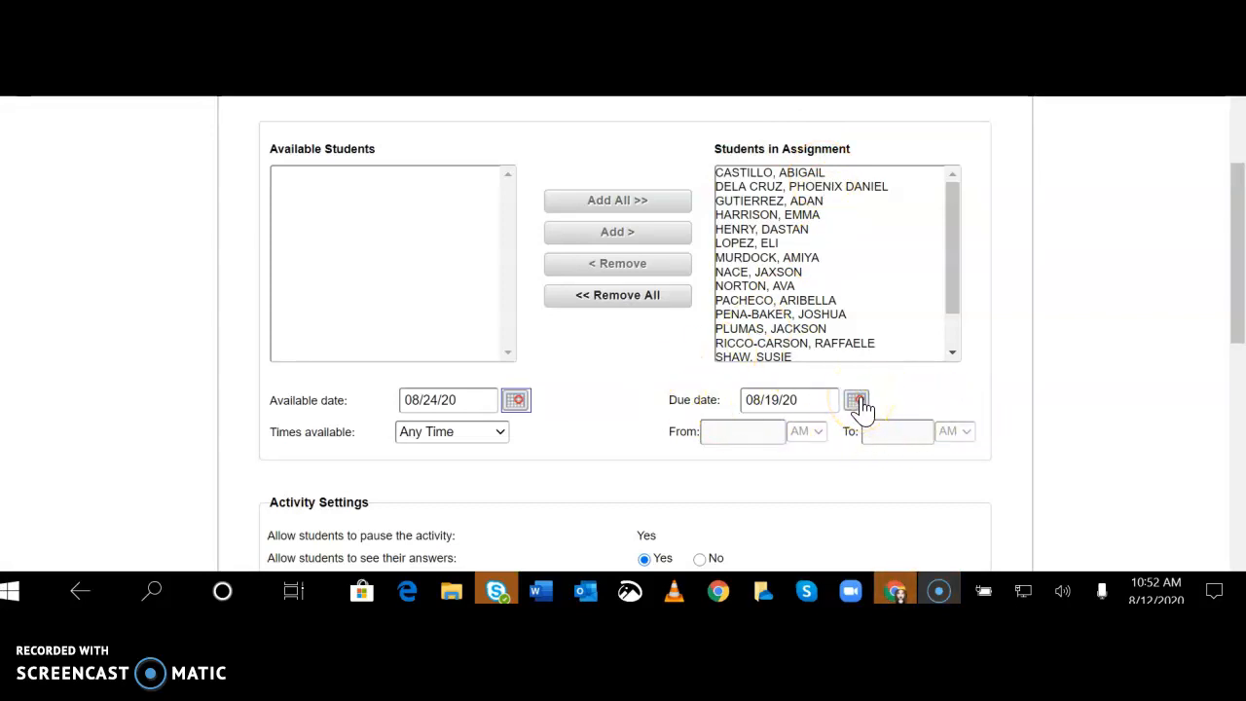
pyautogui.click(858, 403)
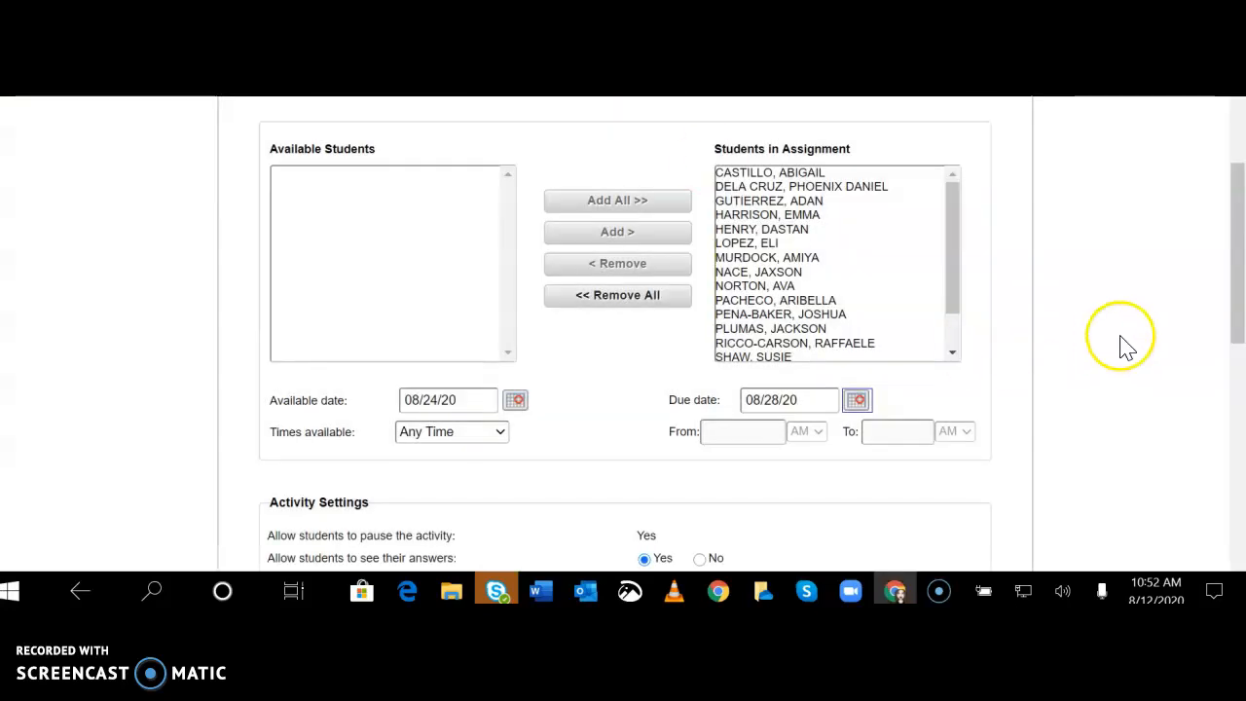
# Save the 1.1 Student View Video assignment and check its entry in the assignment list.
pyautogui.moveTo(1238, 314); pyautogui.dragTo(1235, 364)
pyautogui.click(897, 491)
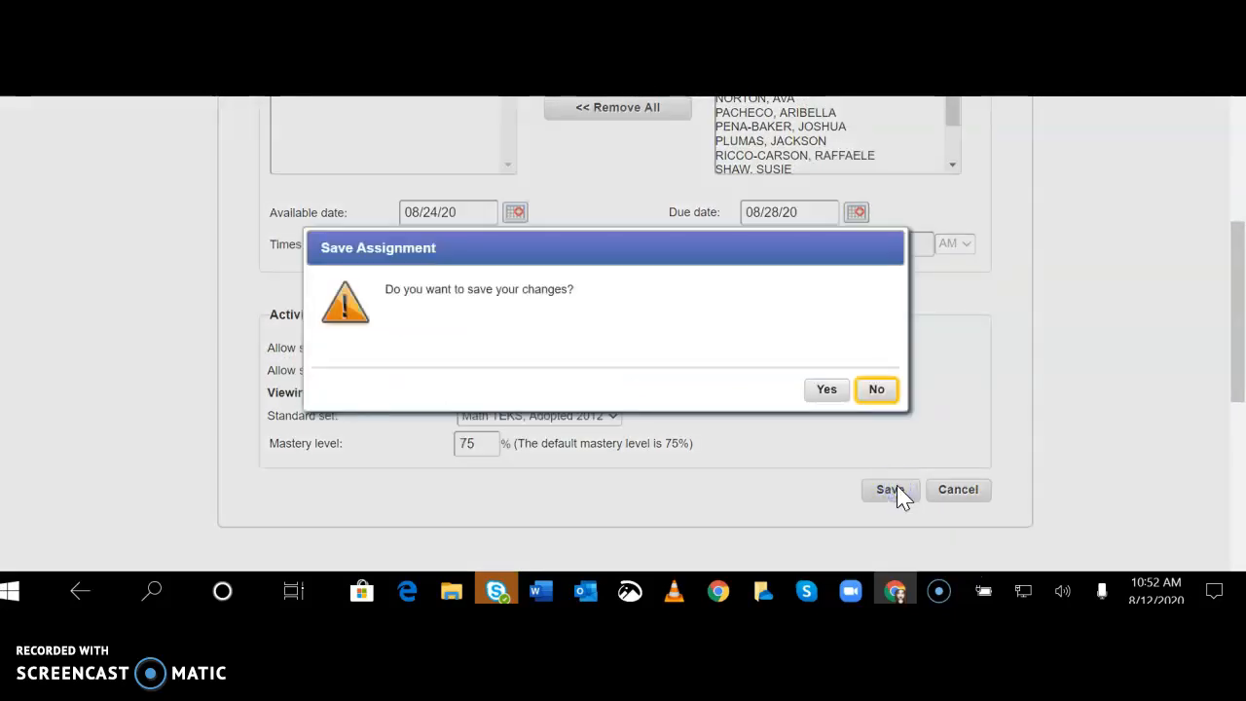
pyautogui.click(823, 392)
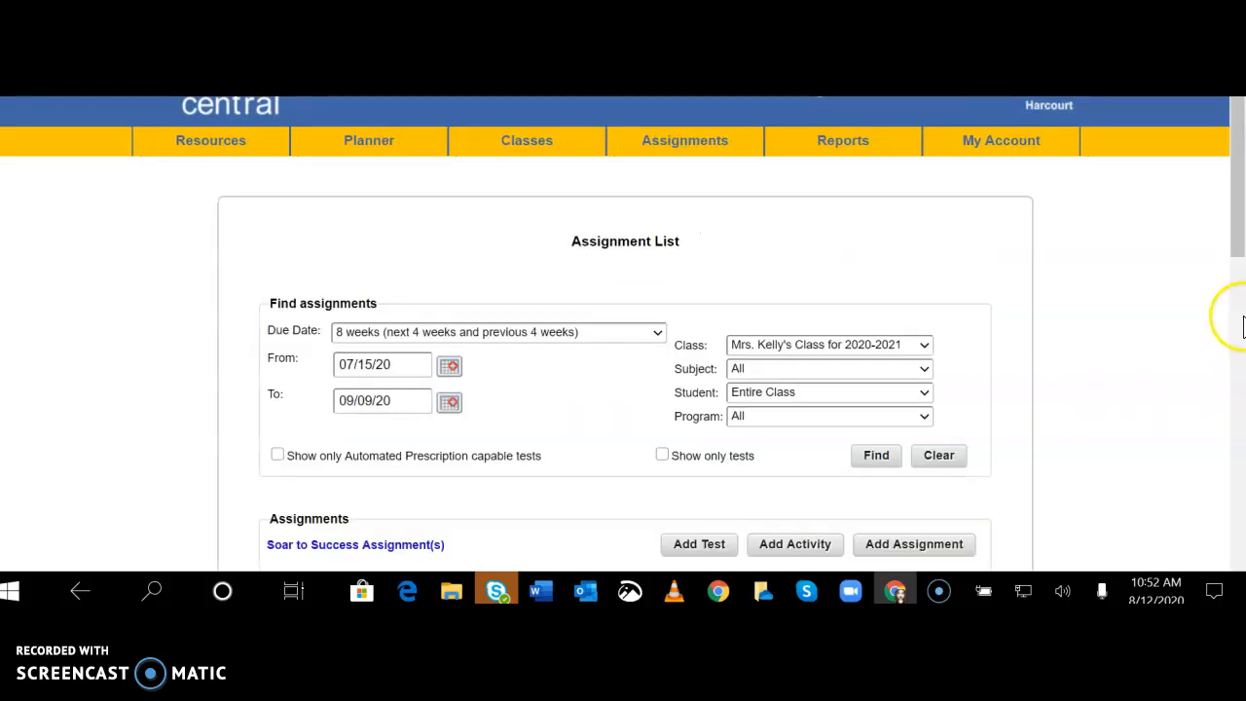
pyautogui.scroll(-3, 1238, 331)
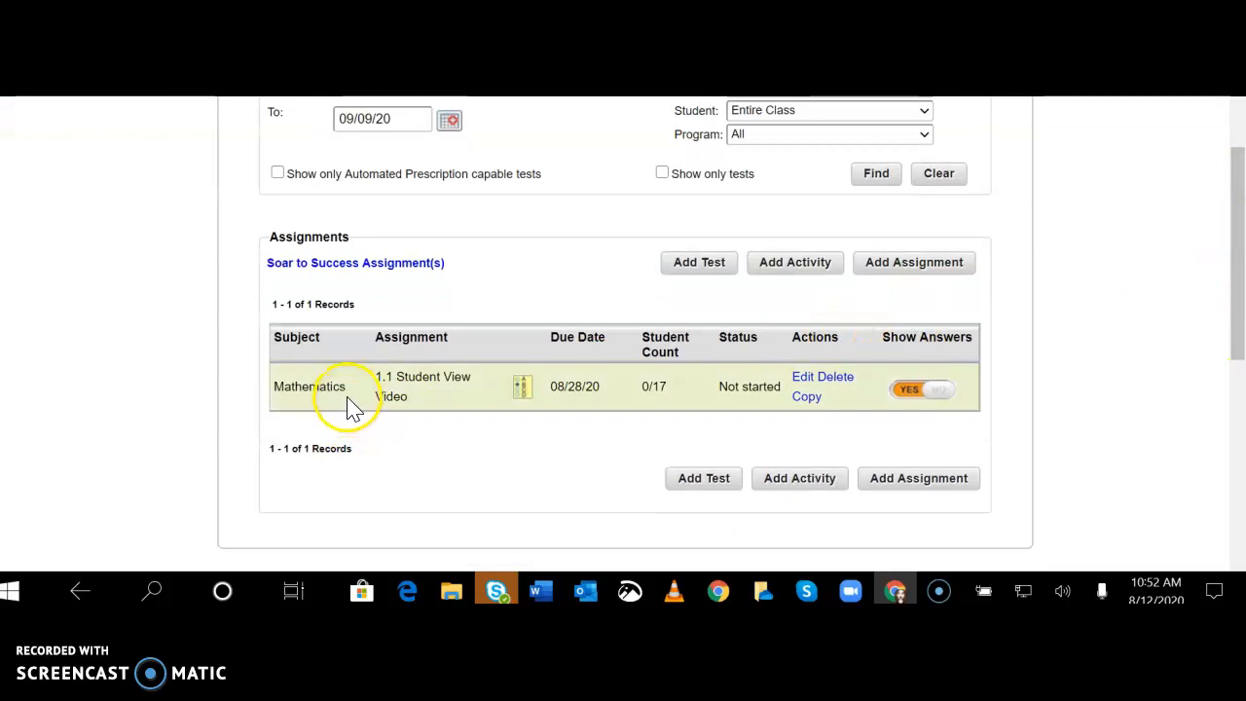
pyautogui.moveTo(1238, 314); pyautogui.dragTo(1235, 223)
pyautogui.moveTo(678, 134)
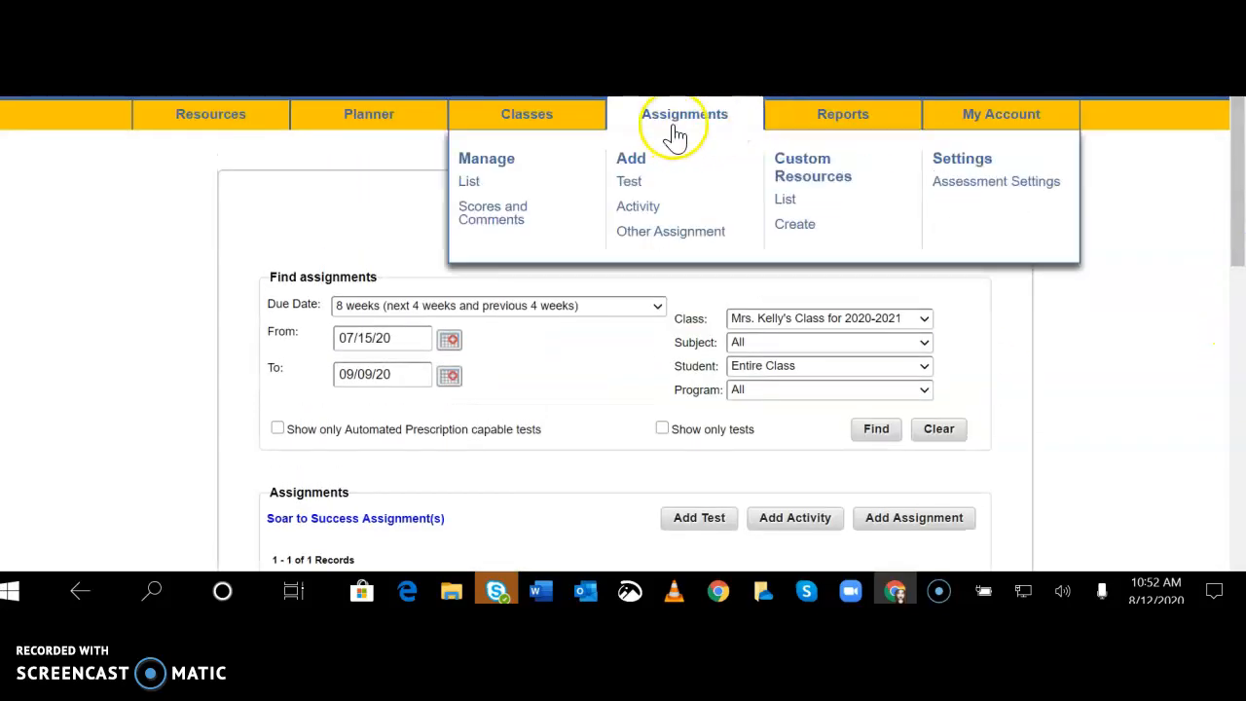
pyautogui.click(638, 206)
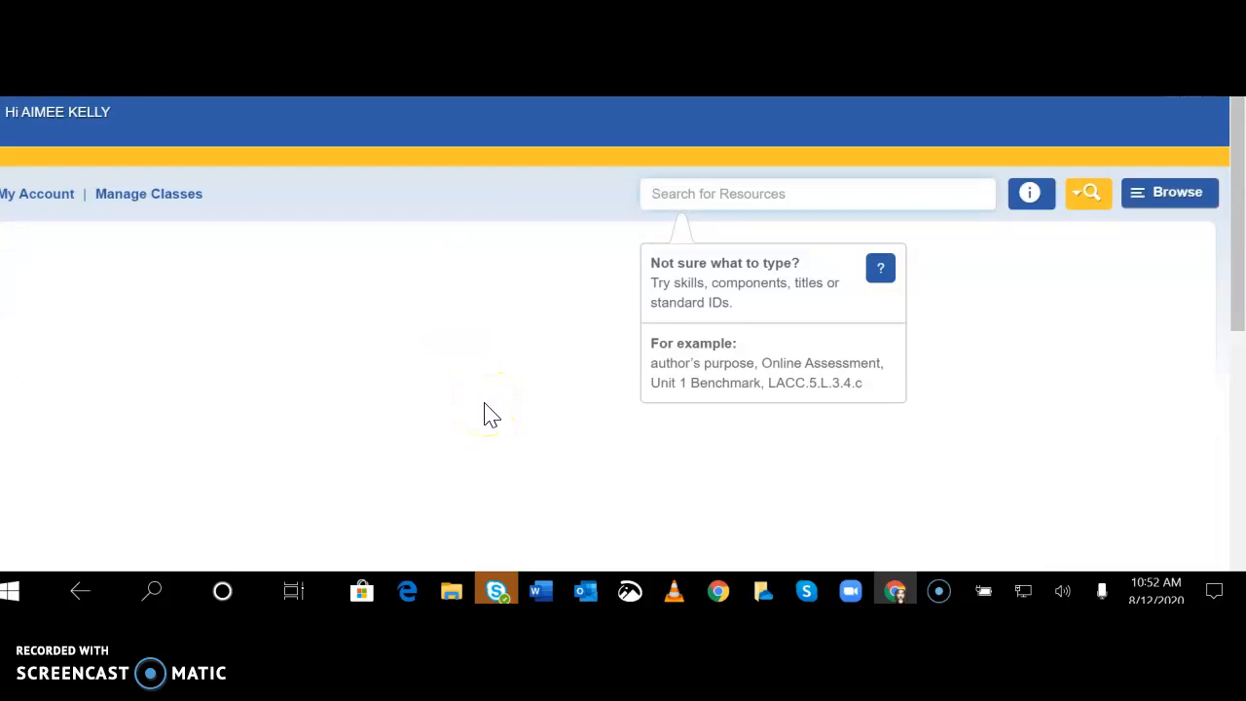
pyautogui.click(179, 205)
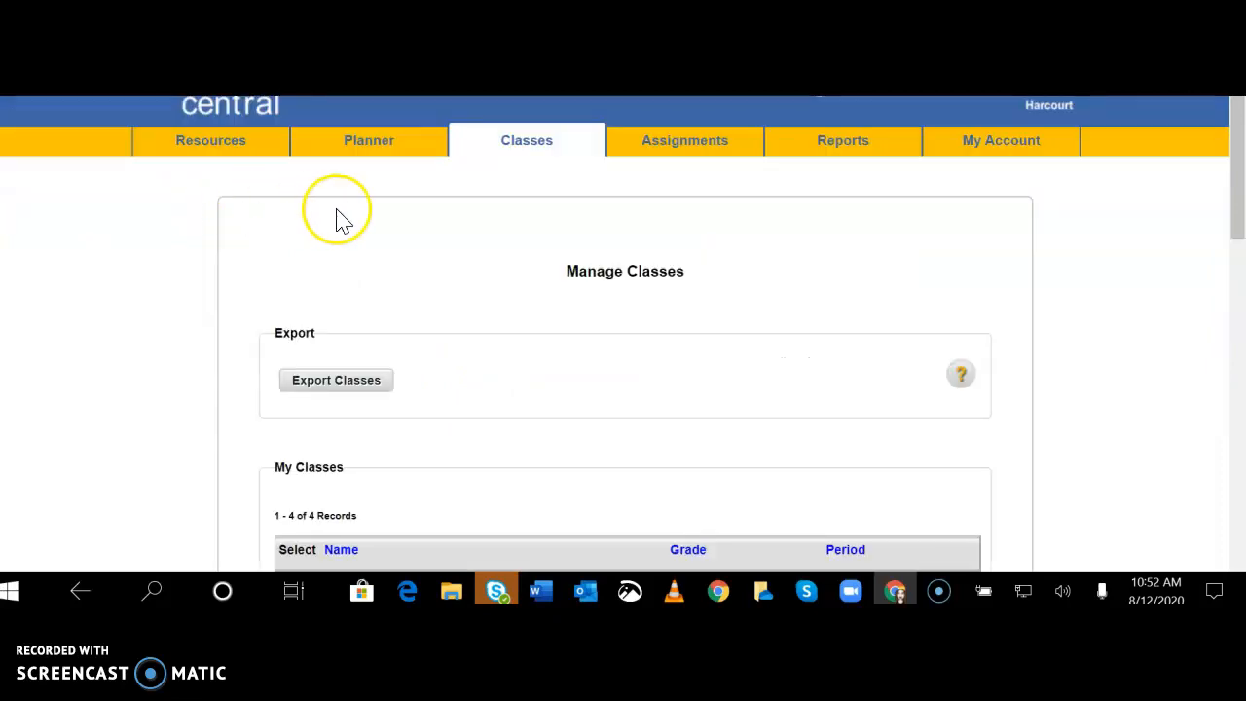
pyautogui.moveTo(718, 145)
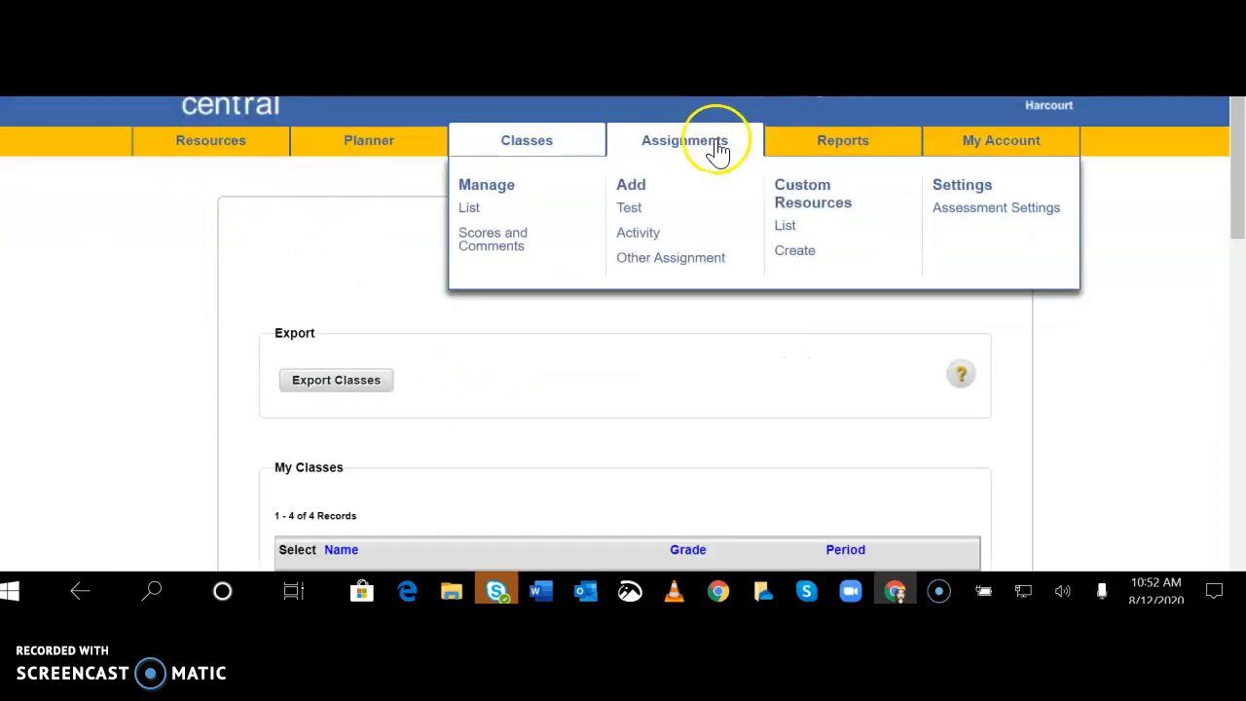
pyautogui.click(627, 209)
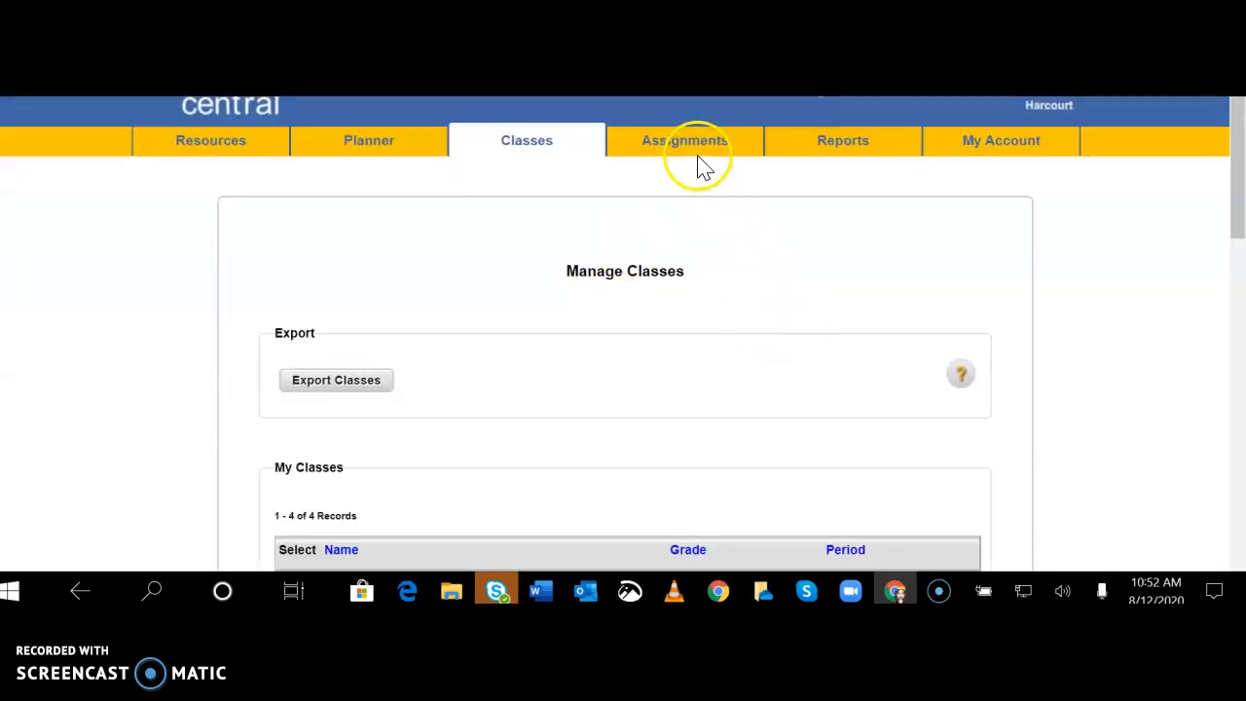
# Start adding another activity assignment and expand the program structure of TX Go Math! Grade 4.
pyautogui.moveTo(695, 150)
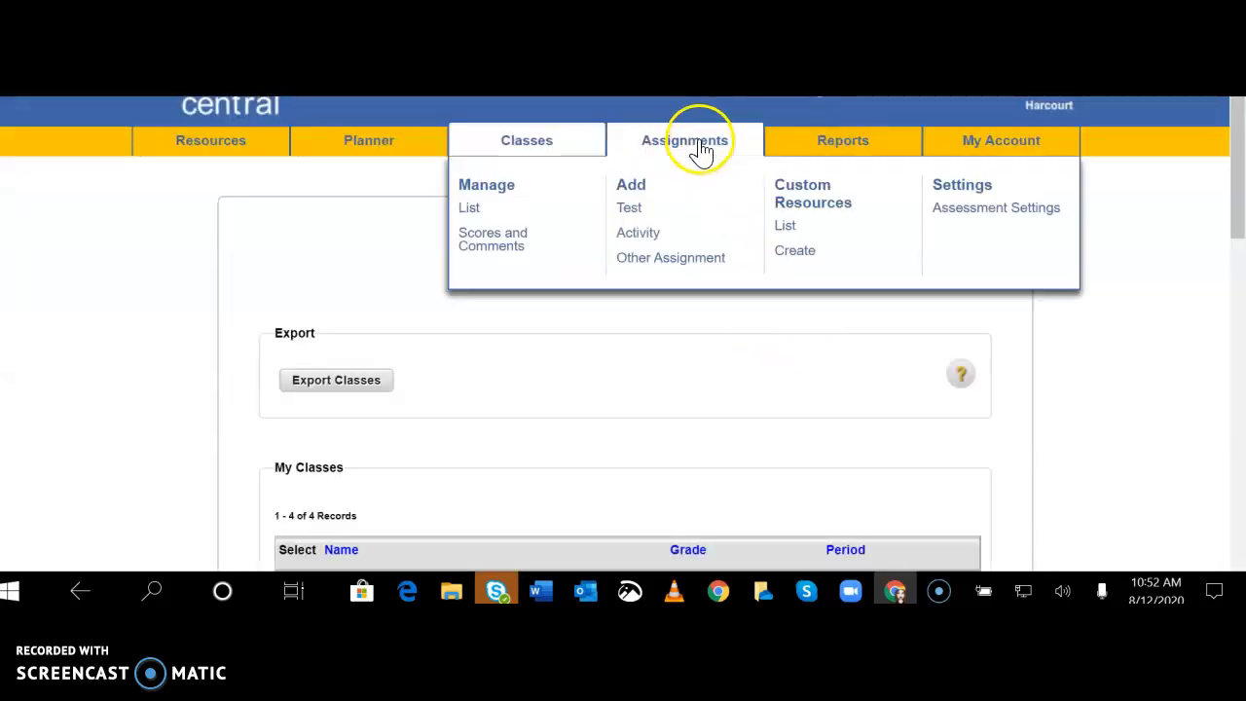
pyautogui.click(638, 234)
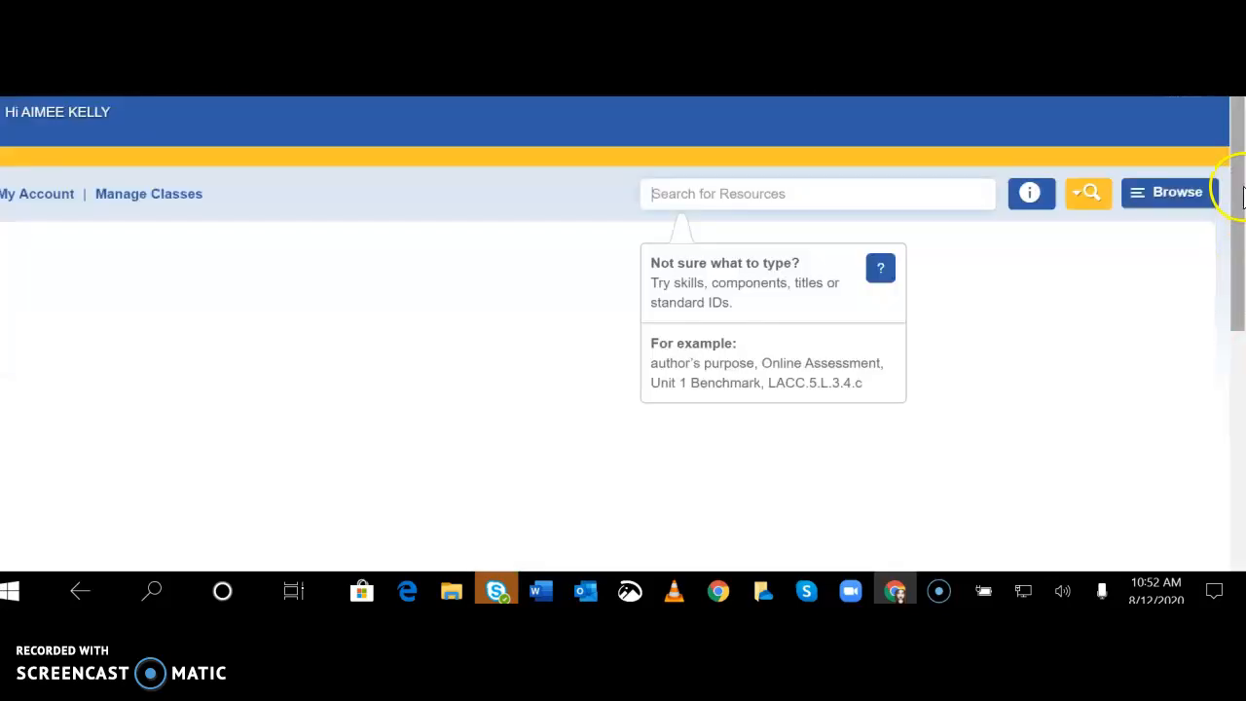
pyautogui.click(1139, 201)
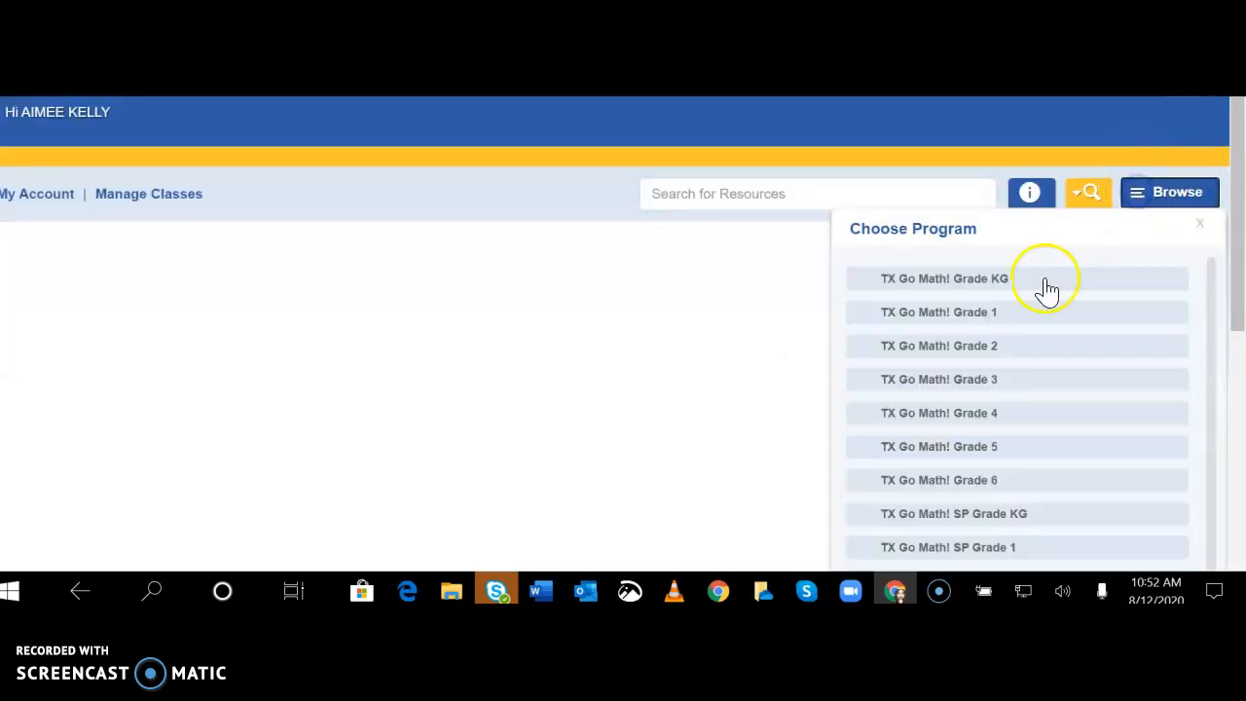
pyautogui.click(924, 418)
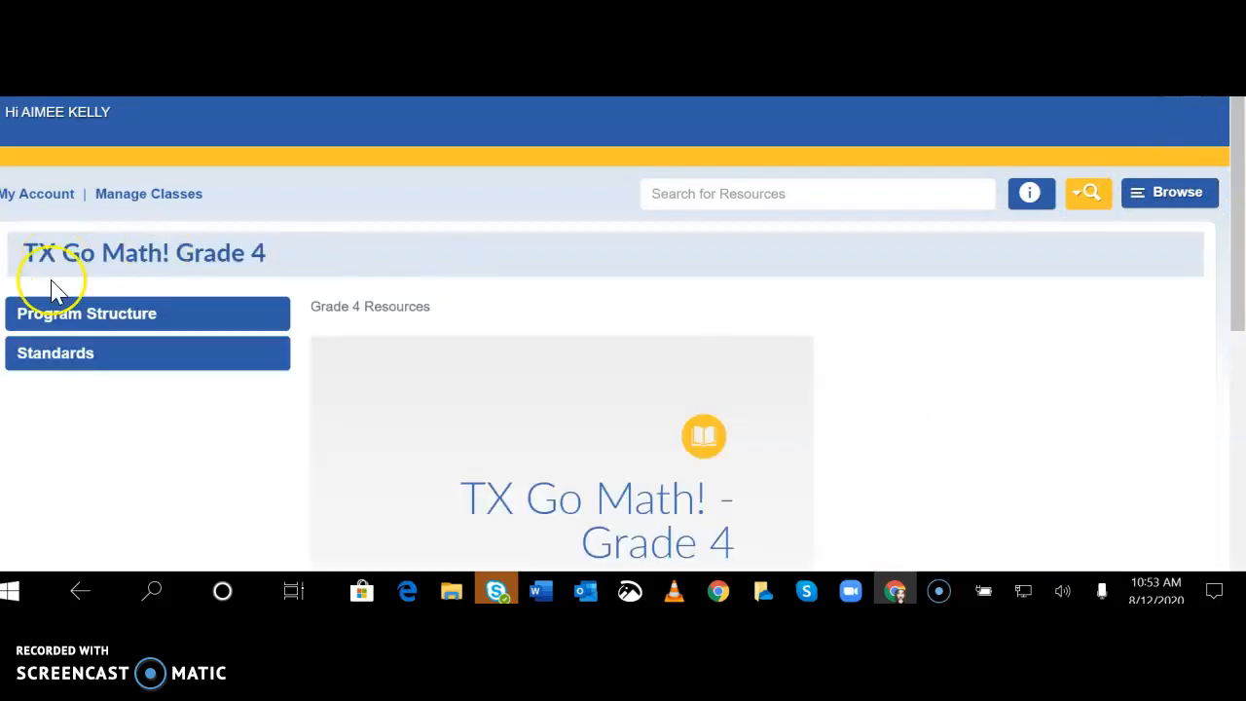
pyautogui.click(53, 322)
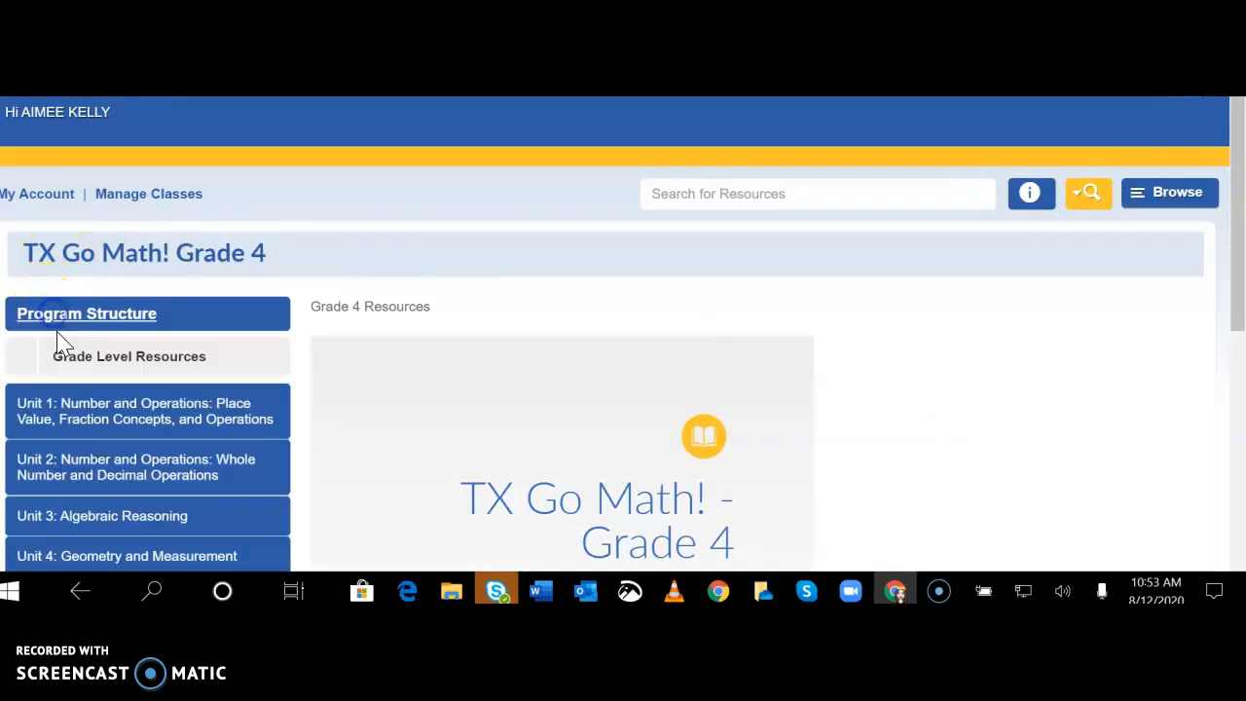
# Find the core instruction resources of Unit 1, Module 1, Lesson 1 and start assigning PMT: Lesson 1.1 Place Value and Patterns (Homework).
pyautogui.click(112, 418)
pyautogui.click(120, 461)
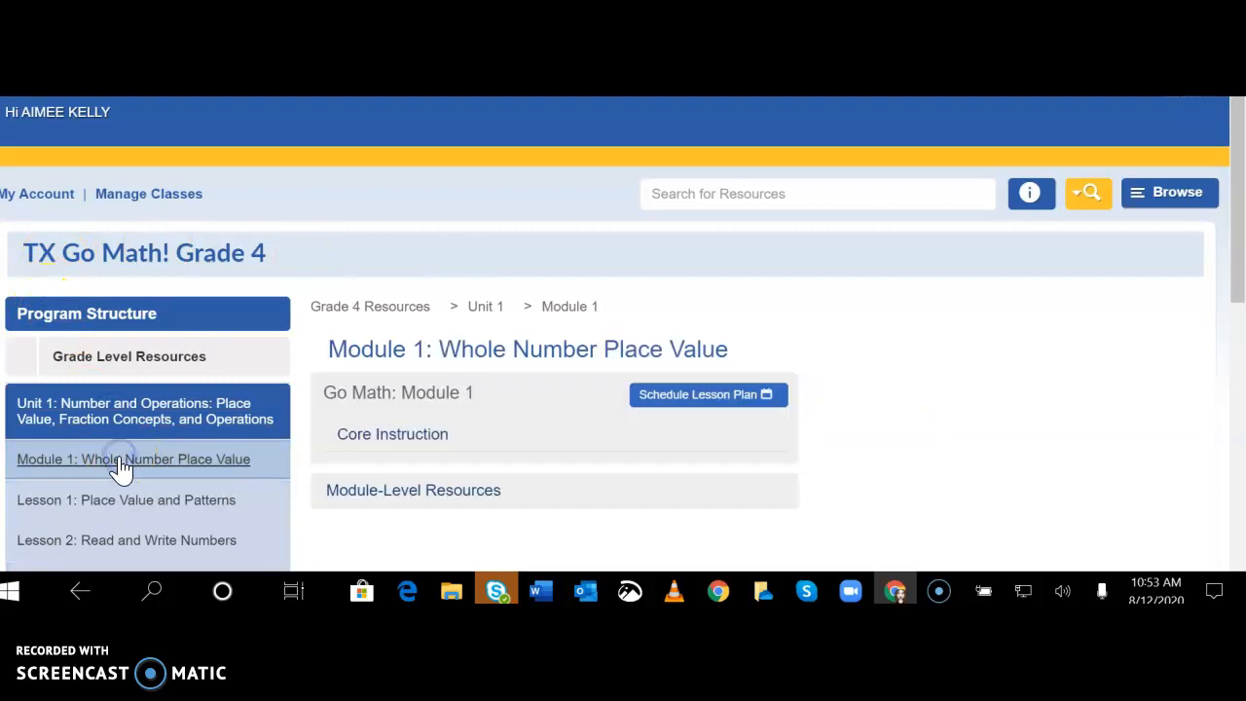
pyautogui.click(127, 498)
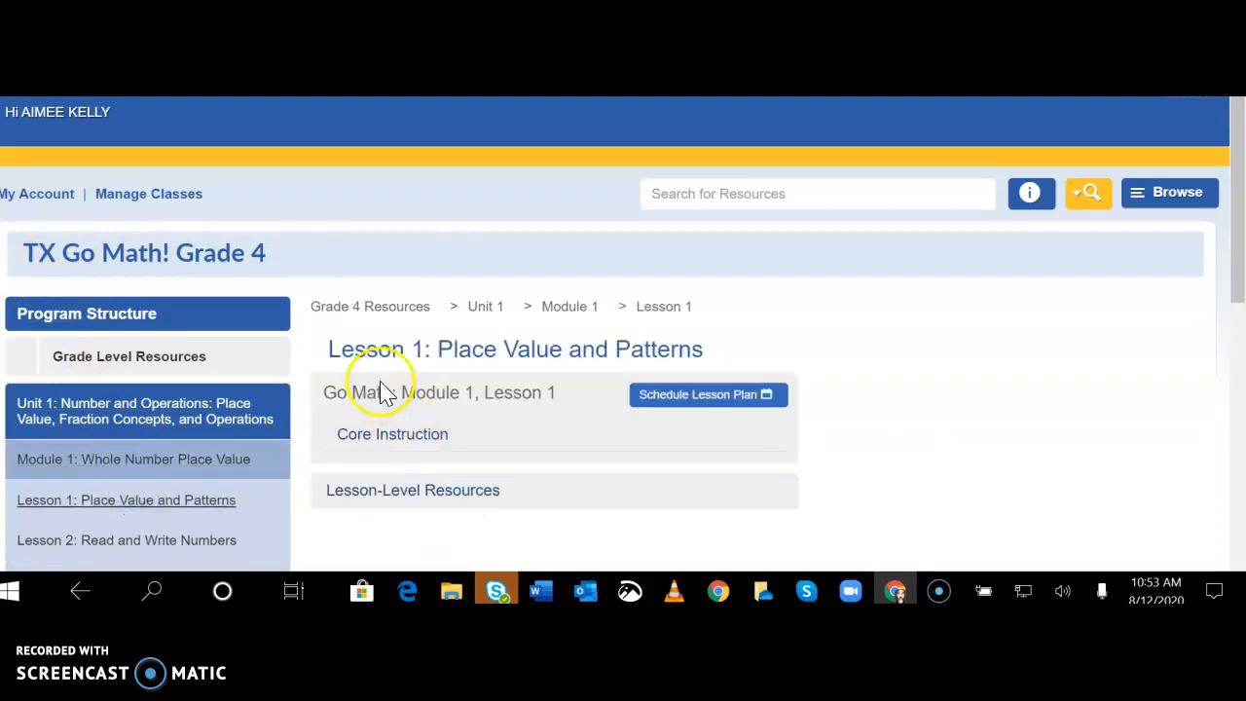
pyautogui.click(395, 433)
pyautogui.moveTo(1228, 124); pyautogui.dragTo(1241, 461)
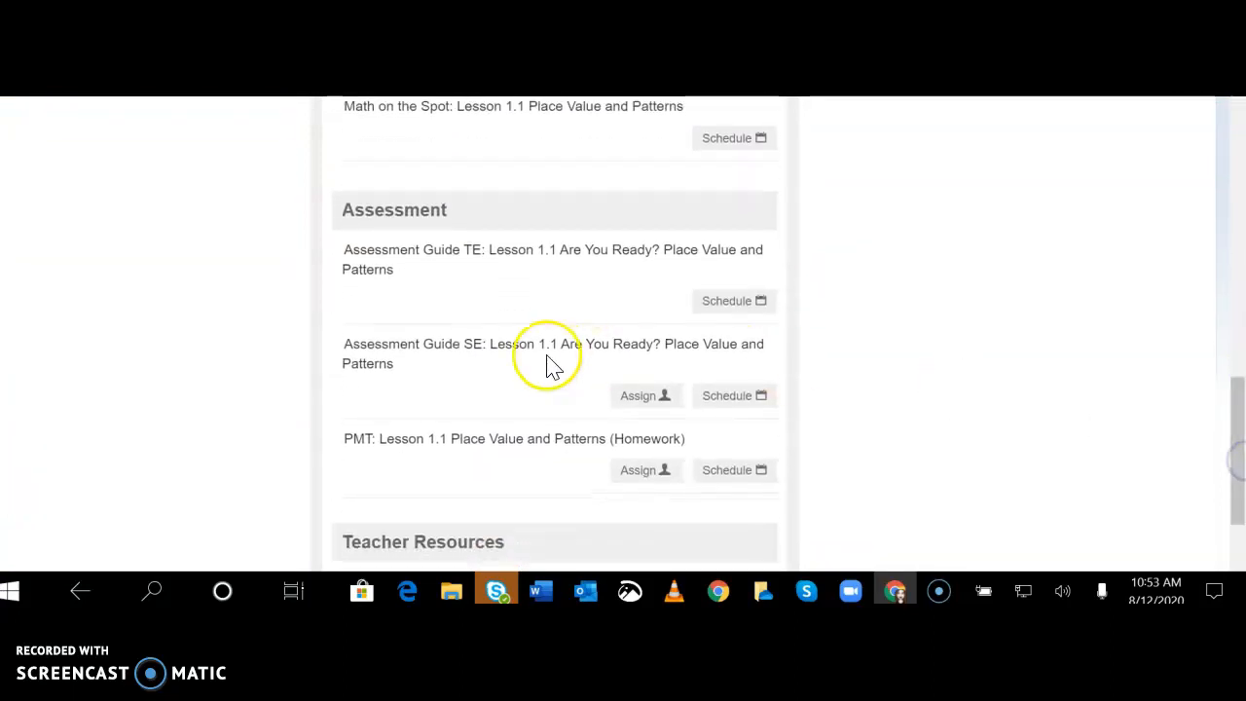
pyautogui.click(660, 480)
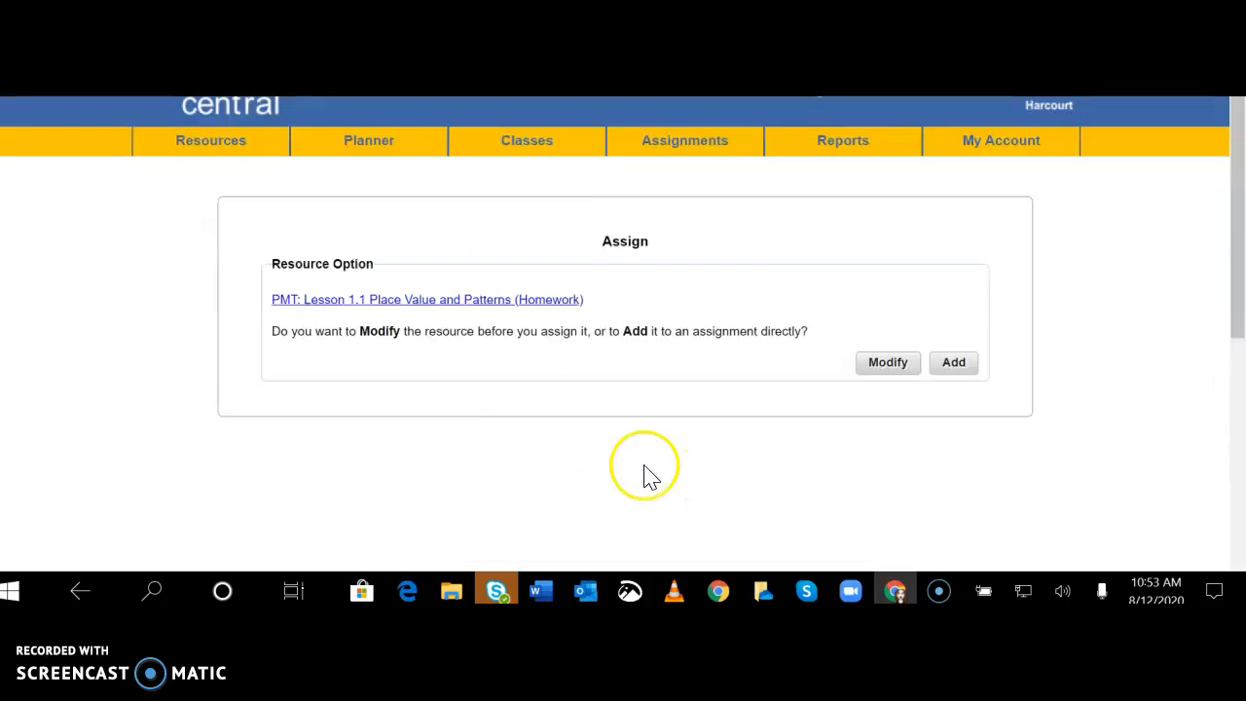
# Modify the homework resource, removing the 1.1.11 Problem Solving and 1.1.15 Daily Assessment Task questions in the assignment preview.
pyautogui.click(879, 367)
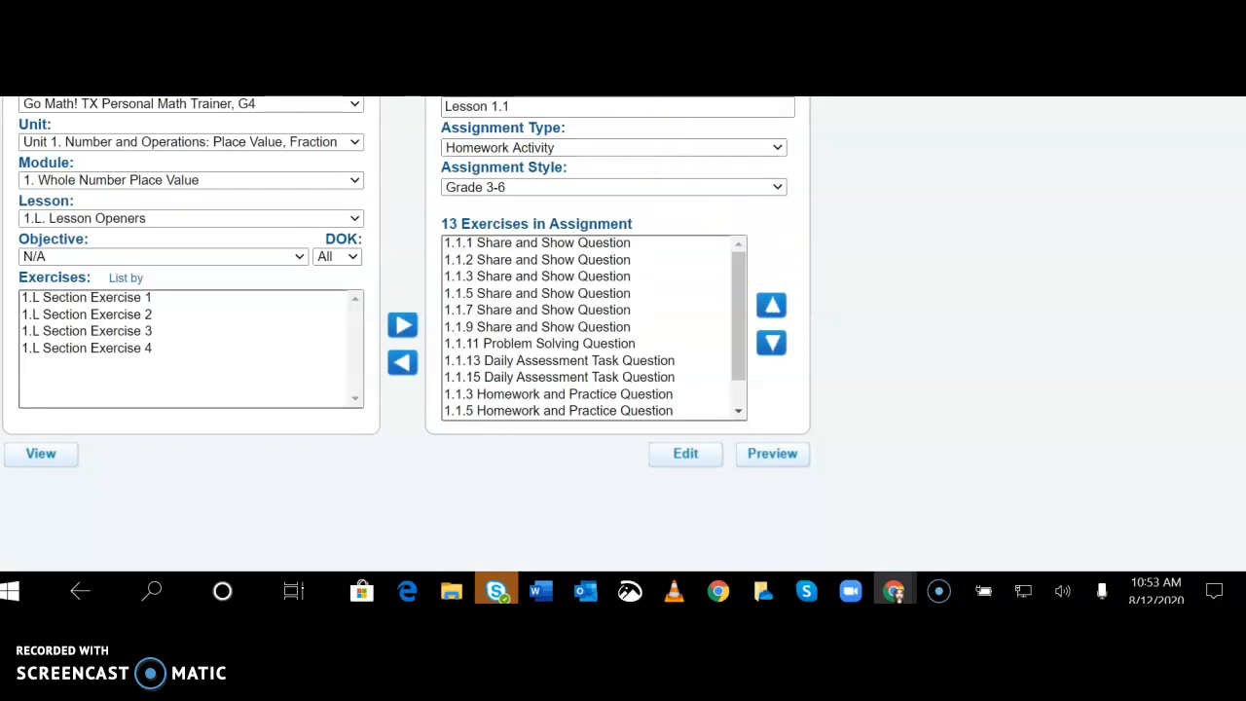
pyautogui.click(772, 455)
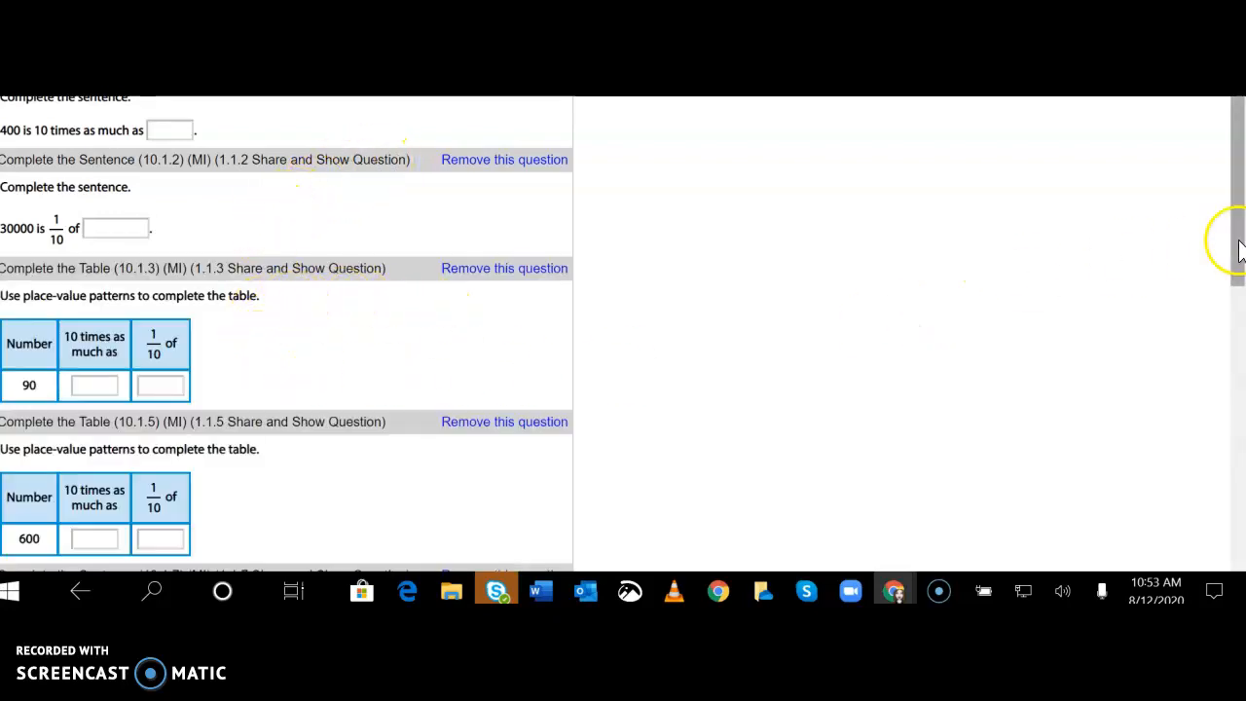
pyautogui.moveTo(1234, 219); pyautogui.dragTo(1242, 425)
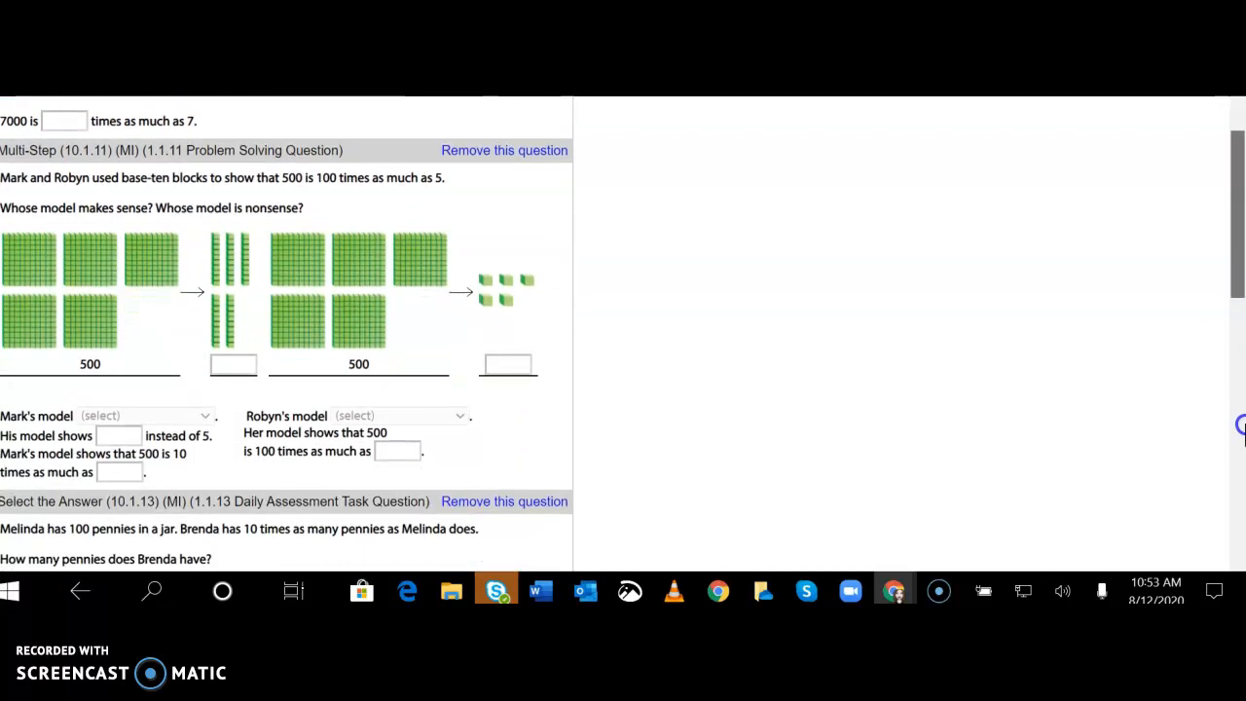
pyautogui.click(512, 156)
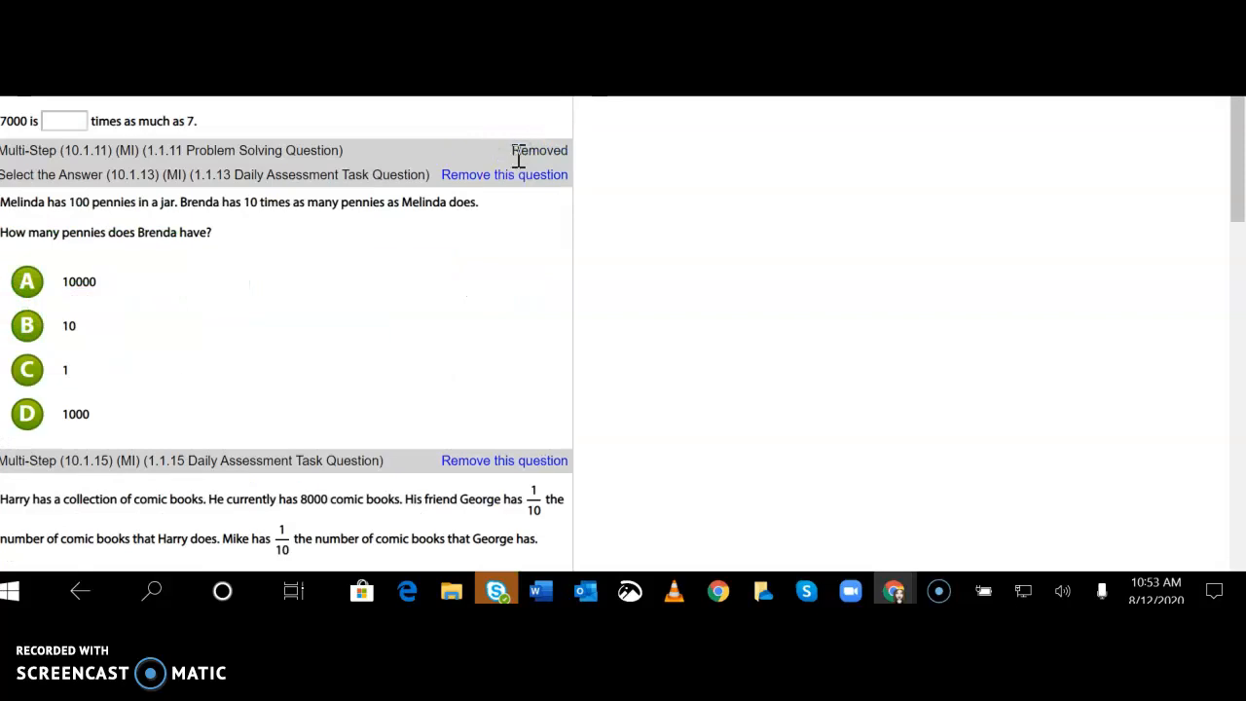
pyautogui.moveTo(1237, 181); pyautogui.dragTo(1226, 242)
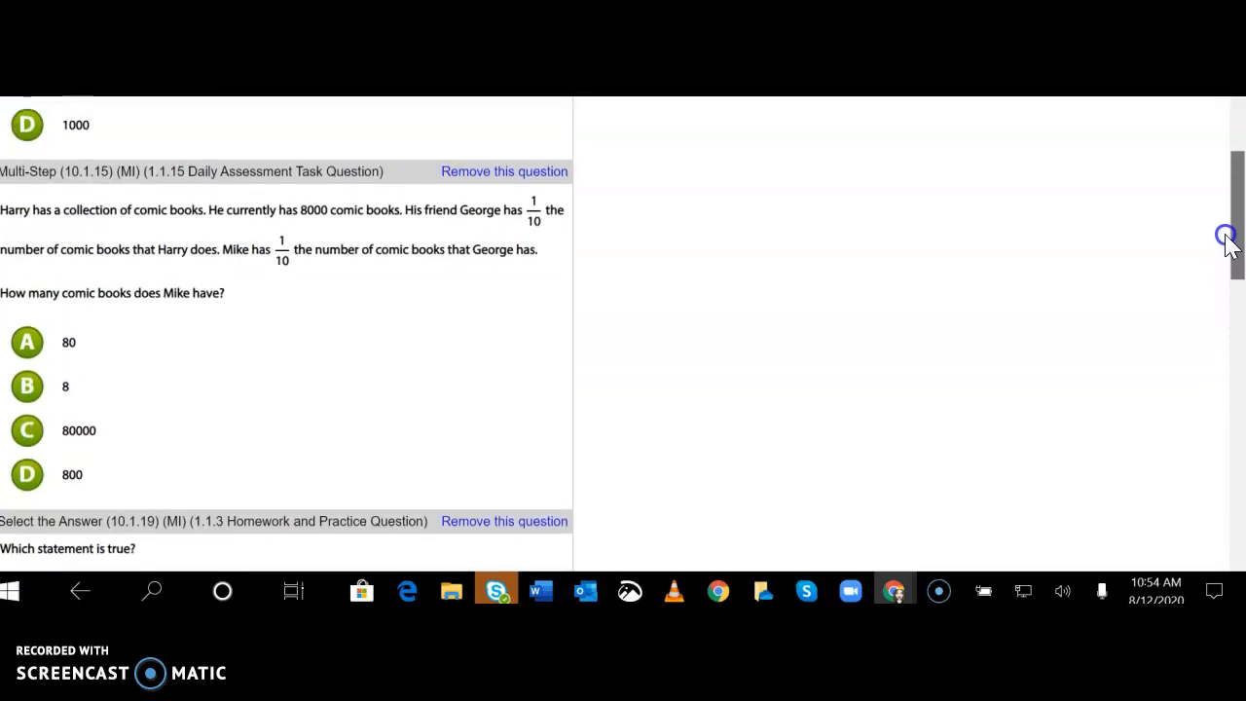
pyautogui.click(513, 174)
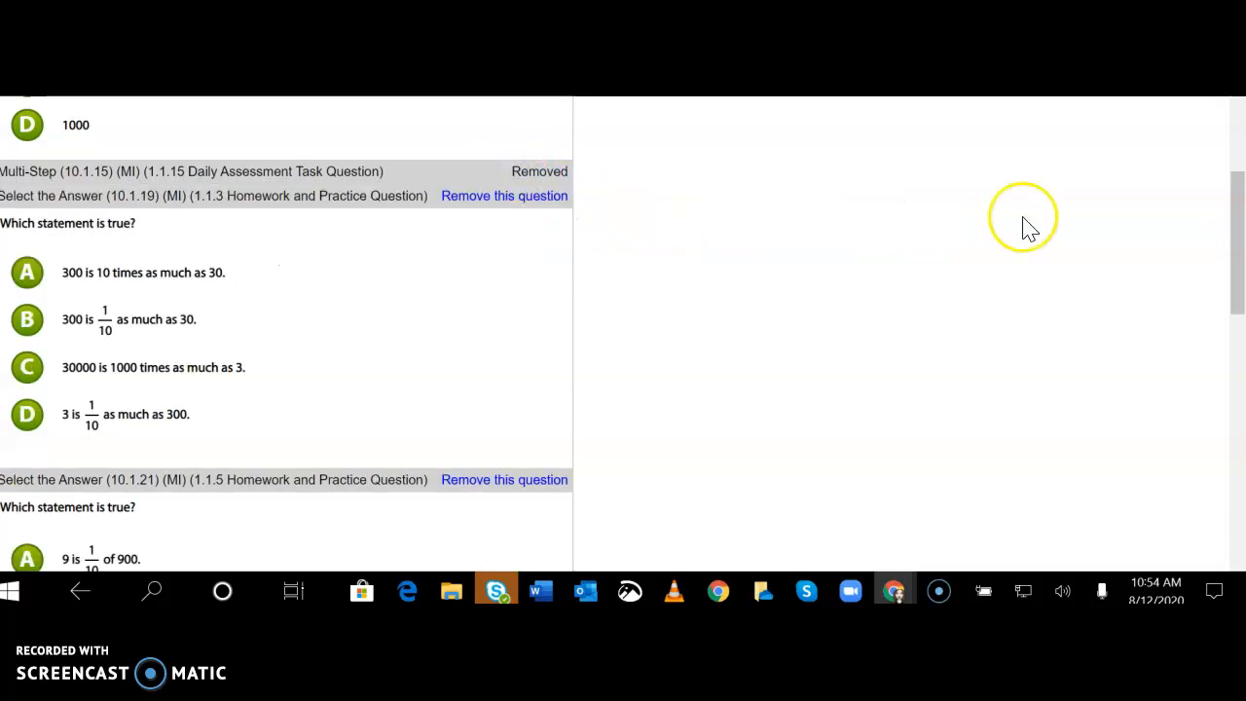
# Review the questions remaining in the assignment preview from start to end and close the preview.
pyautogui.moveTo(1233, 225); pyautogui.dragTo(1232, 107)
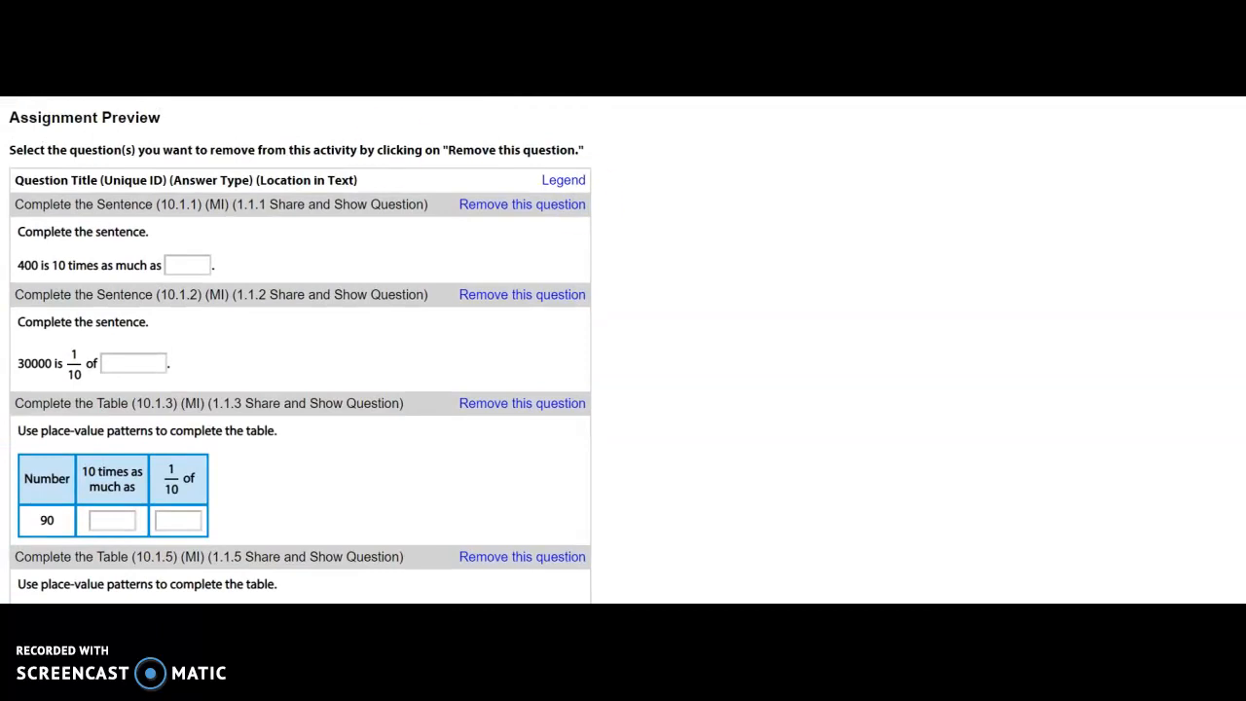
pyautogui.scroll(-20, 1236, 555)
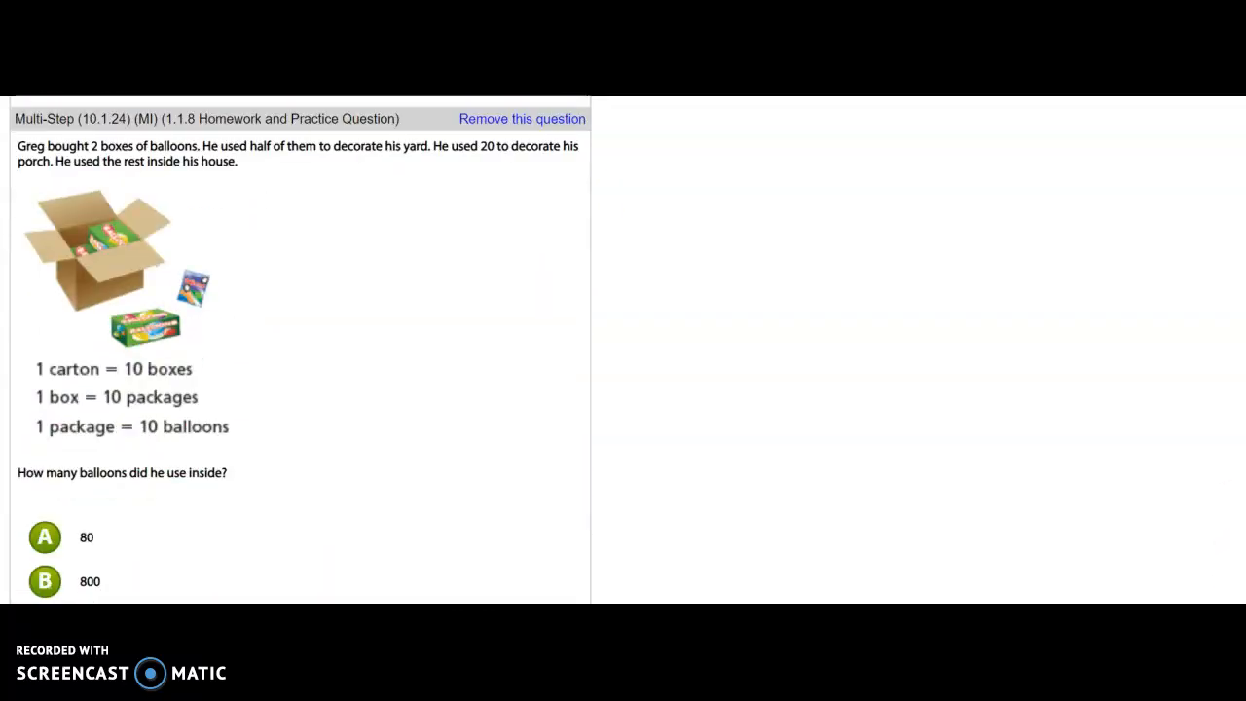
pyautogui.scroll(20, 300, 350)
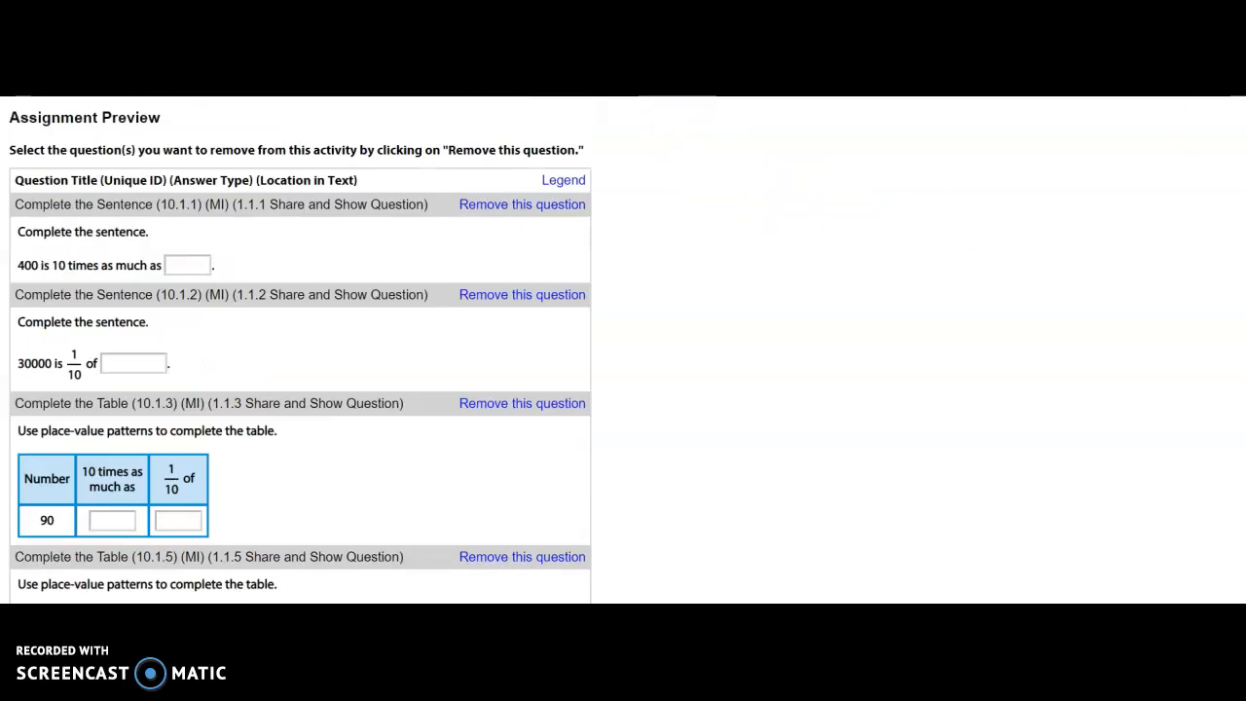
pyautogui.hotkey('ctrl', 'w')
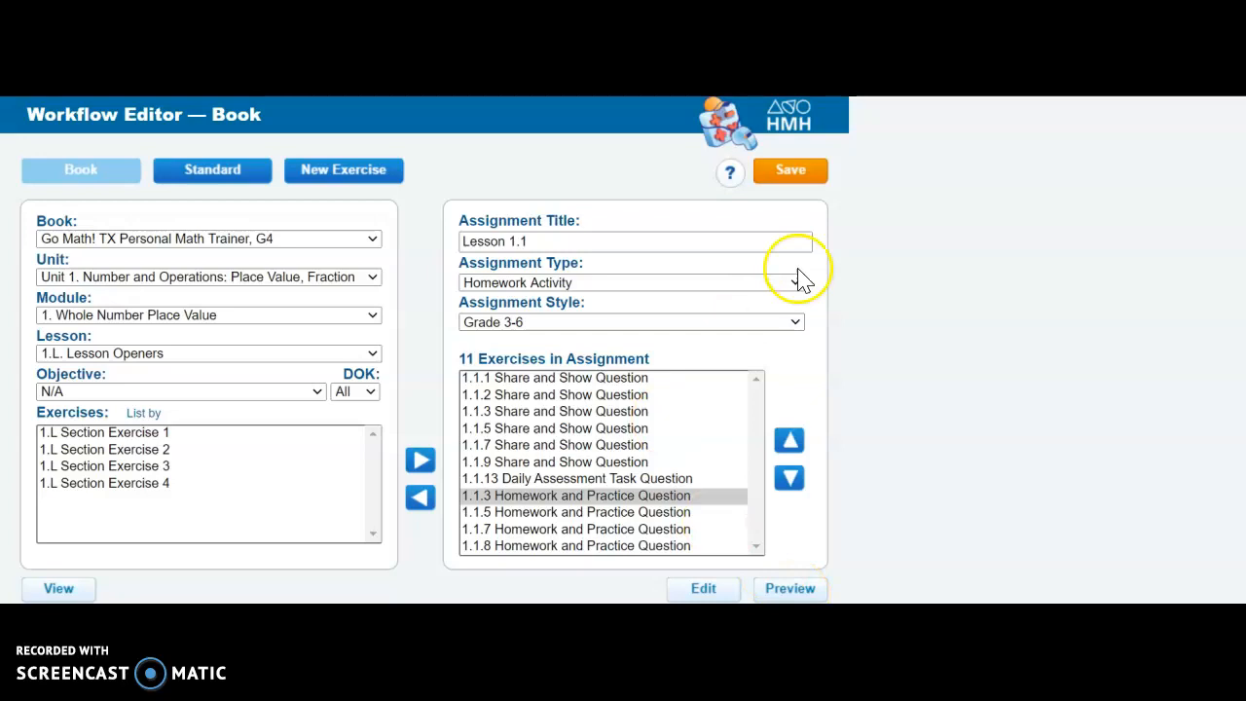
# Preview the shortened Lesson 1.1 assignment again, compare the numbers used in its questions, and return to the Workflow Editor.
pyautogui.click(578, 379)
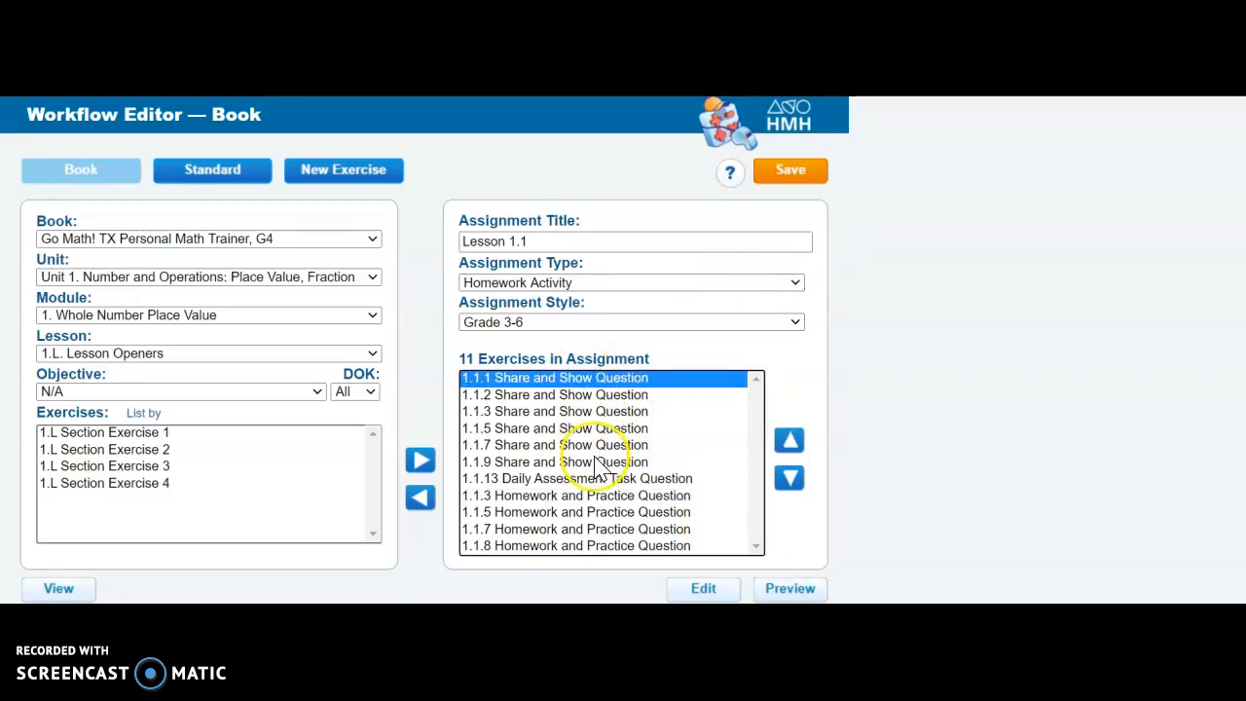
pyautogui.click(791, 589)
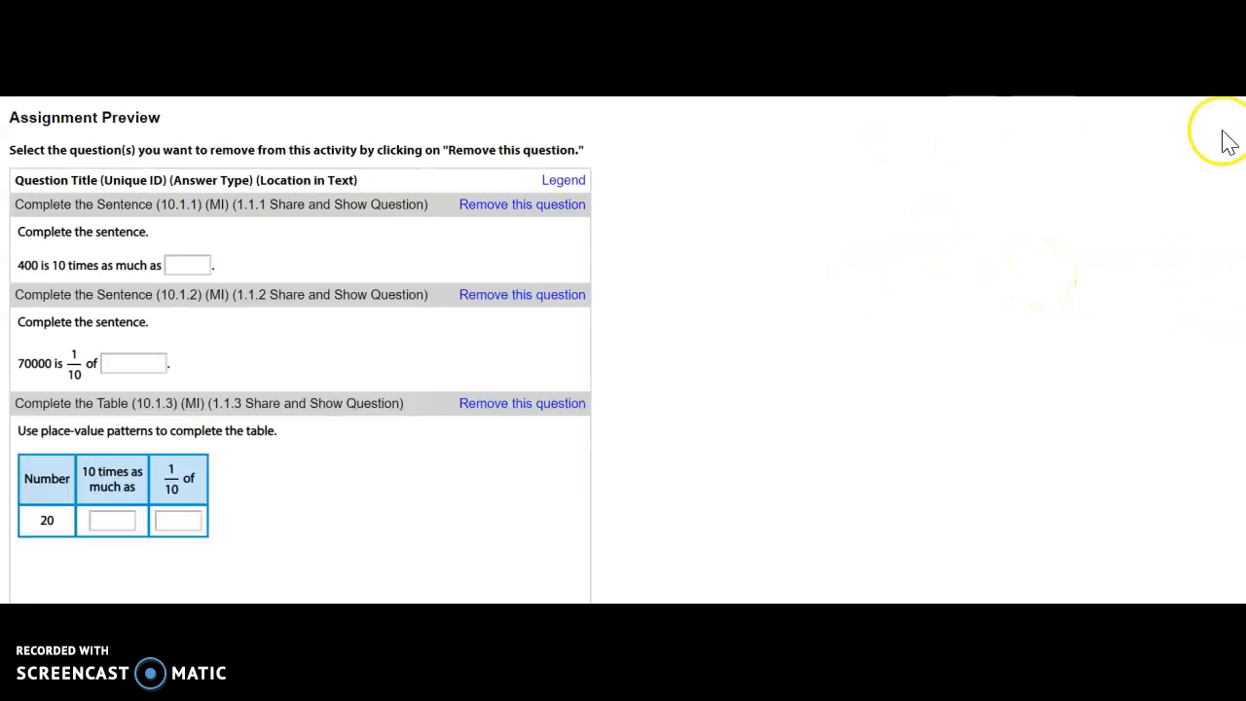
pyautogui.scroll(-3, 300, 351)
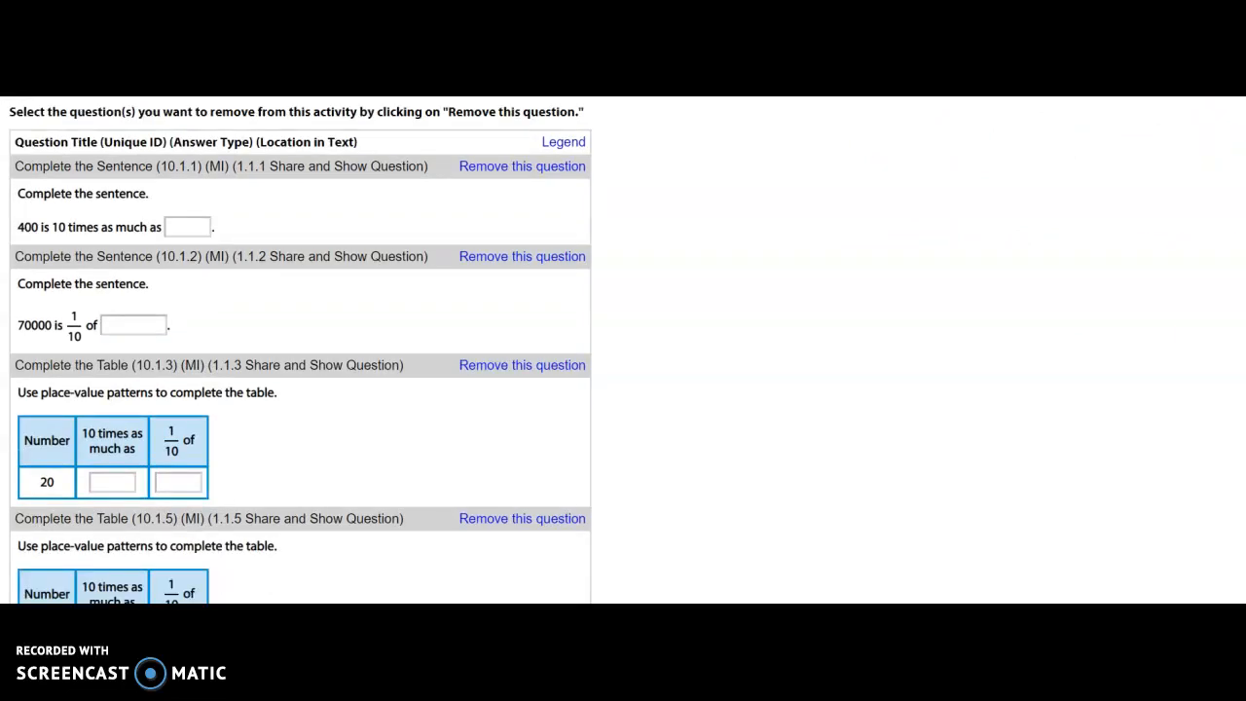
pyautogui.scroll(-2, 300, 351)
pyautogui.scroll(-10, 300, 350)
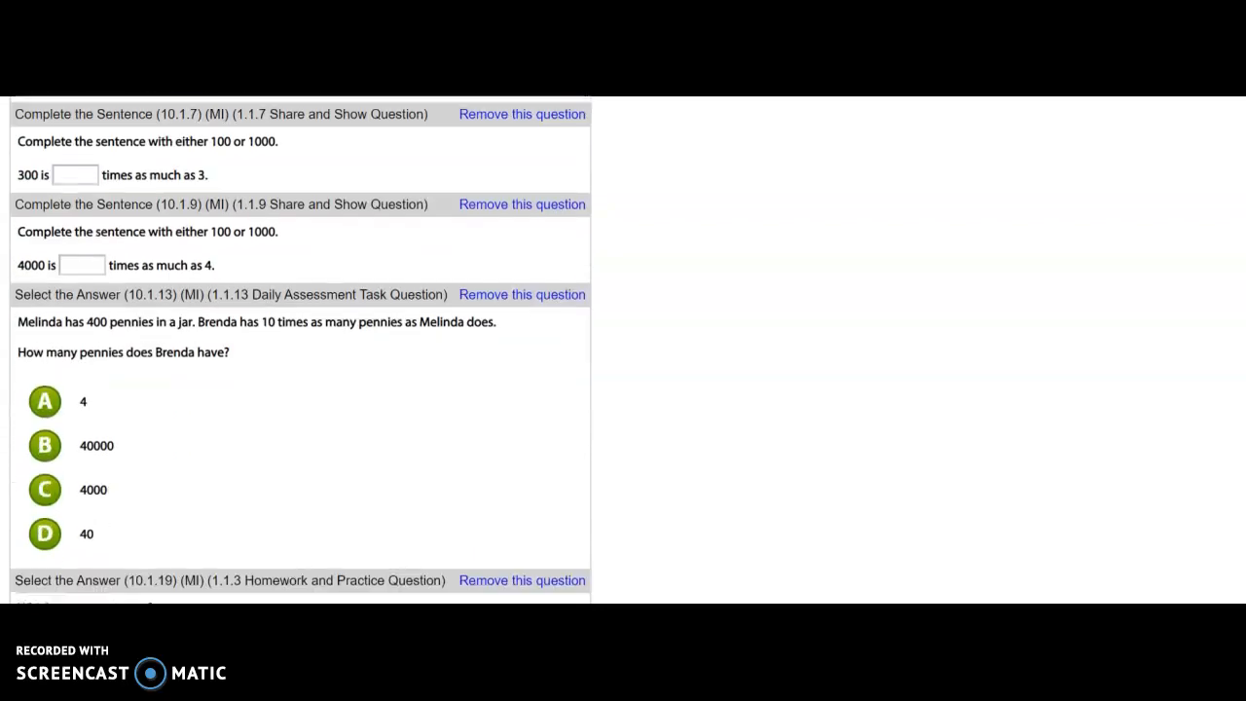
pyautogui.scroll(-5, 299, 350)
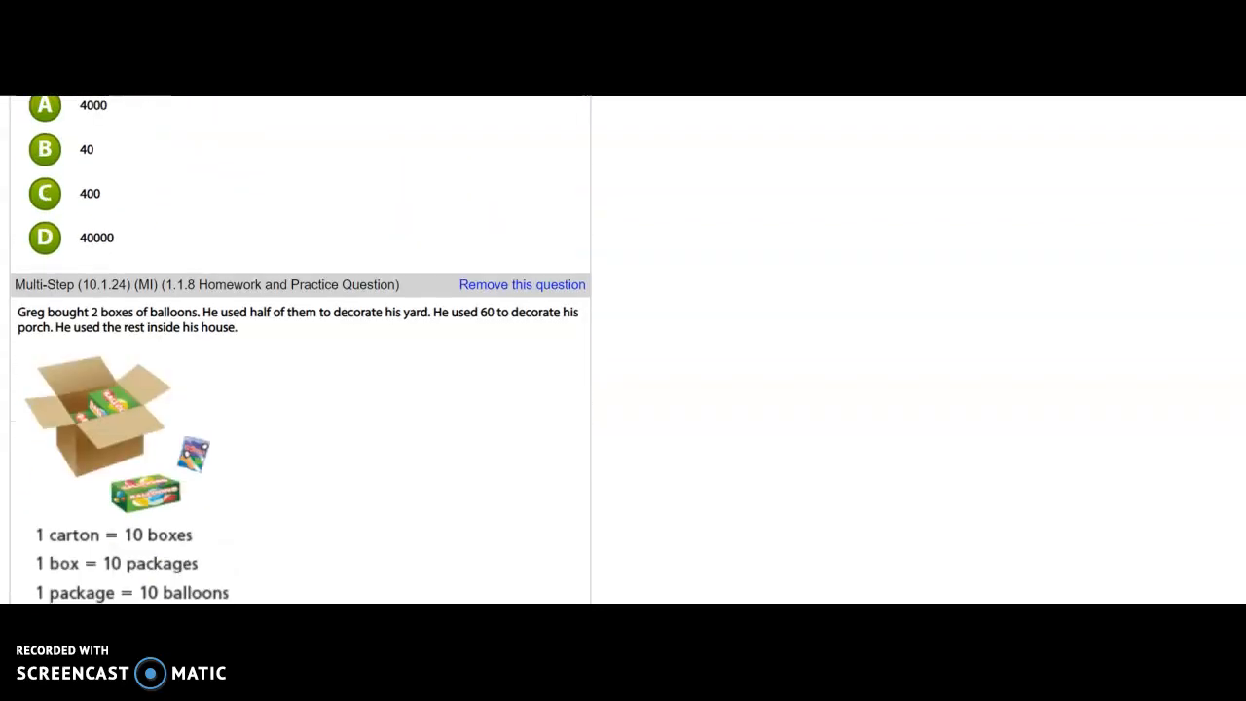
pyautogui.scroll(20, 300, 351)
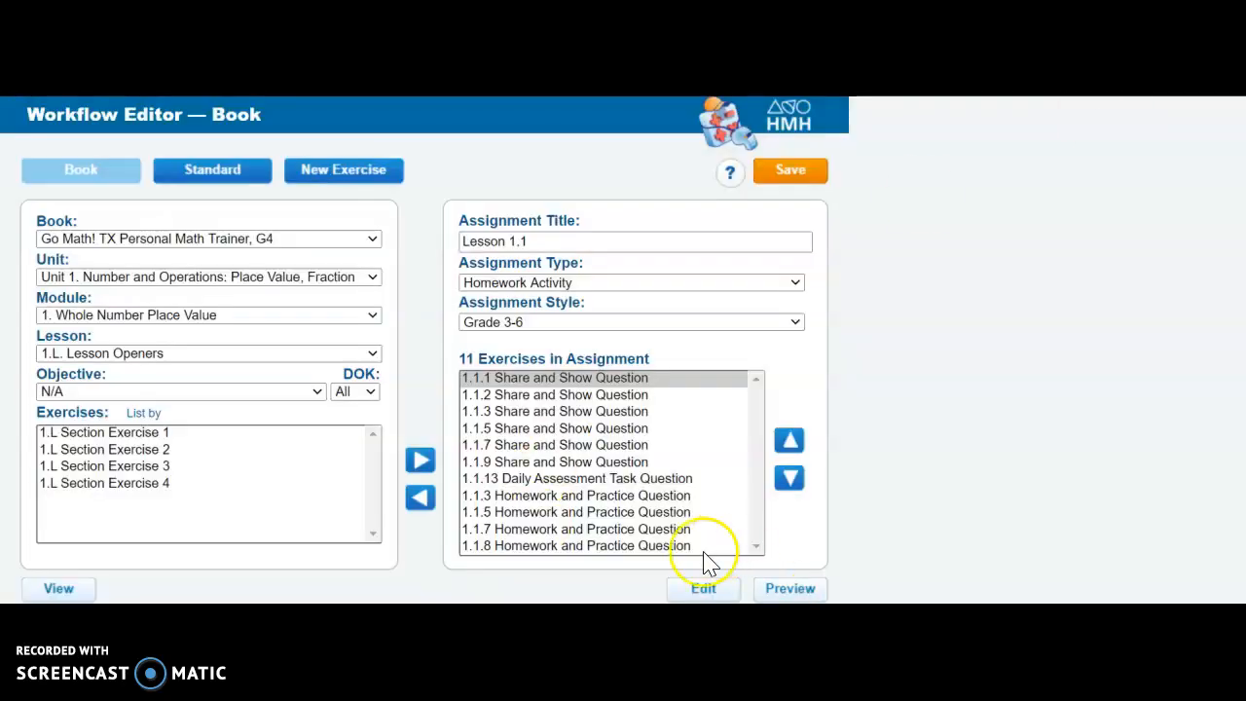
# Save the modified Lesson 1.1 homework activity in the Workflow Editor and return to the Assign page.
pyautogui.click(794, 175)
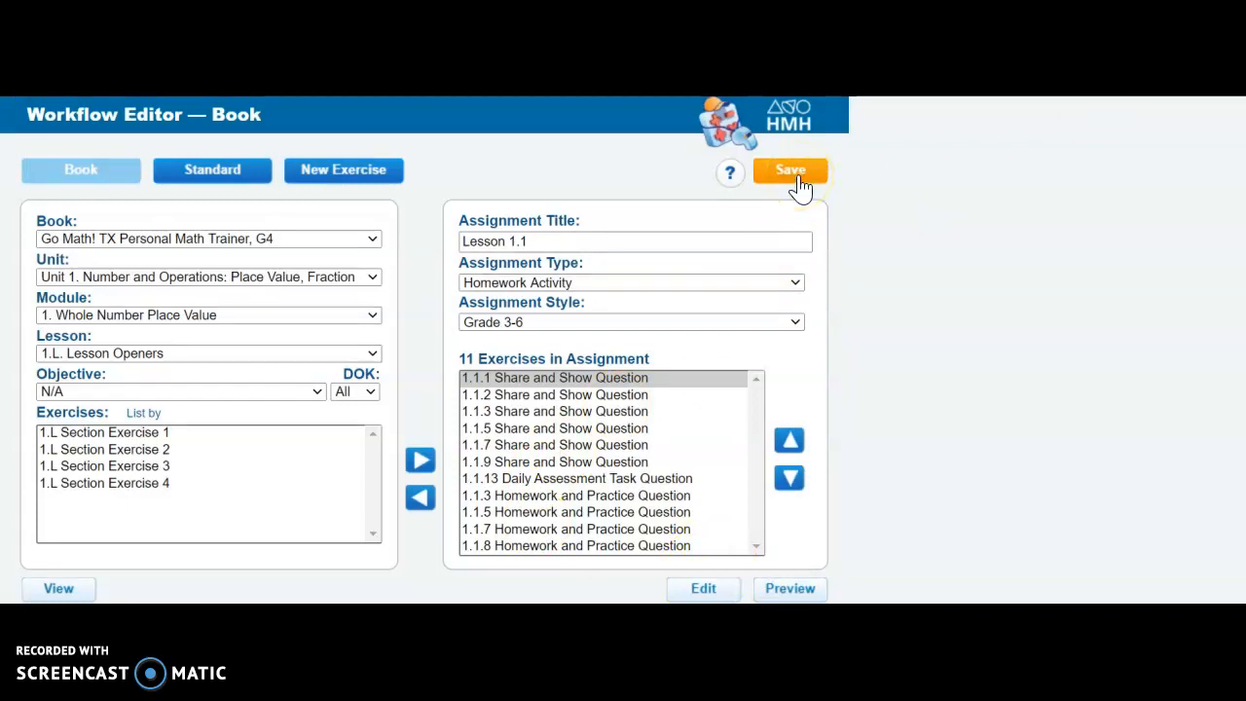
pyautogui.click(795, 177)
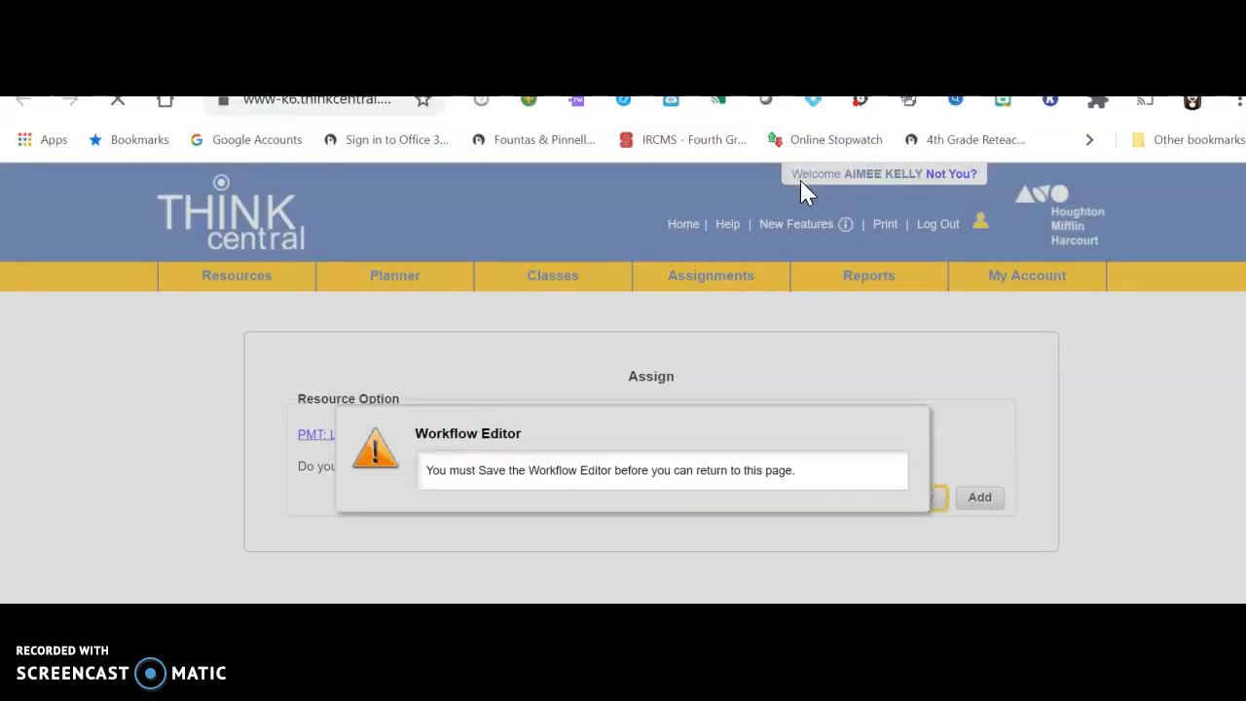
pyautogui.click(883, 249)
# Open the modified Lesson 1.1 homework in Personal Math Trainer and page through its question numbers to 11.
pyautogui.click(443, 510)
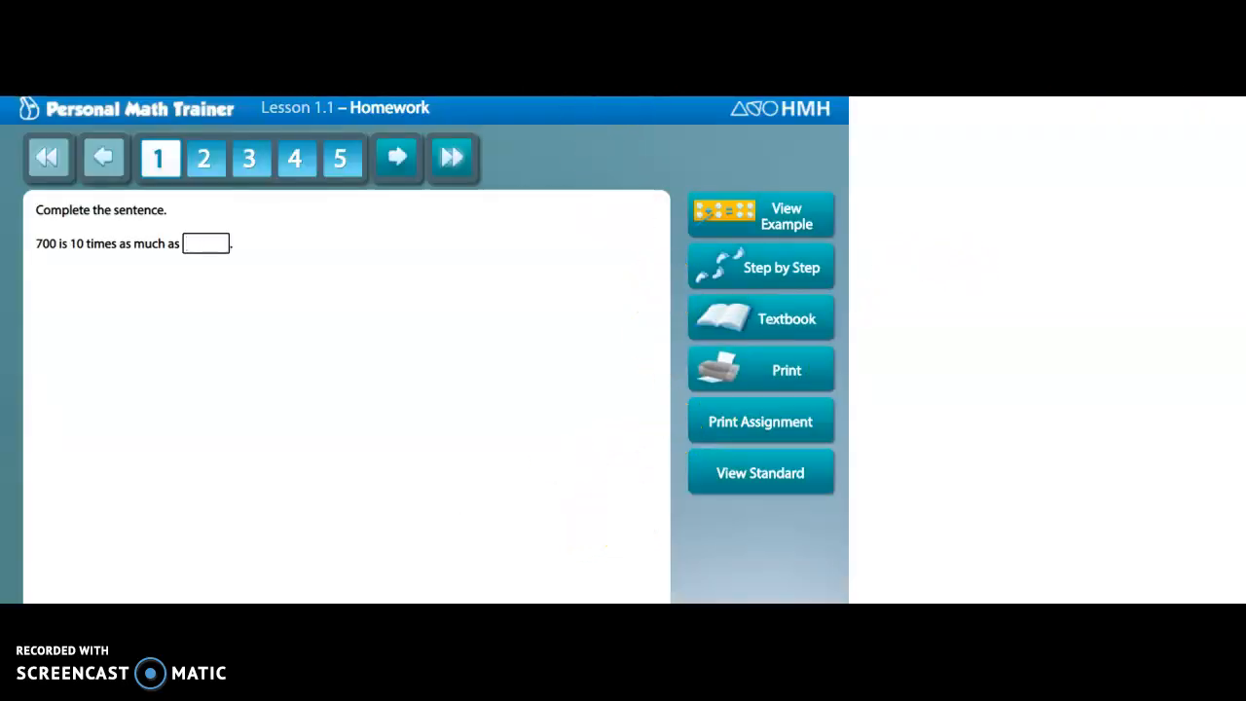
pyautogui.click(406, 162)
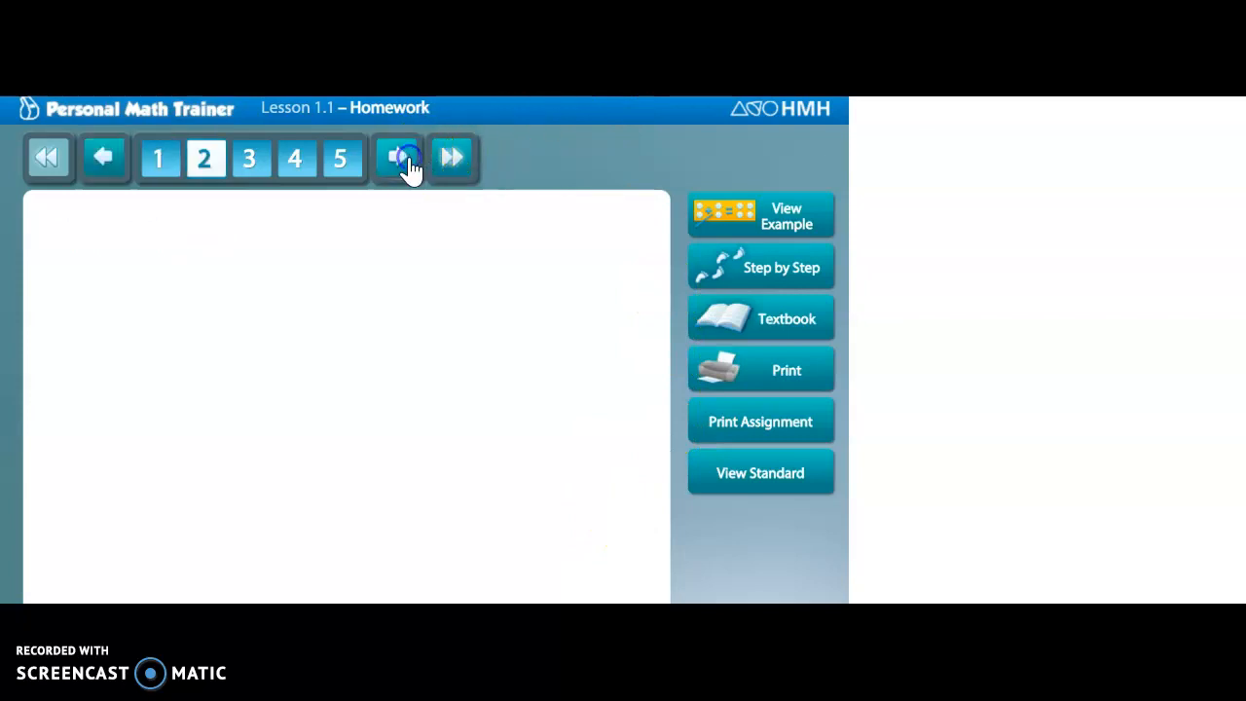
pyautogui.click(407, 165)
pyautogui.click(453, 163)
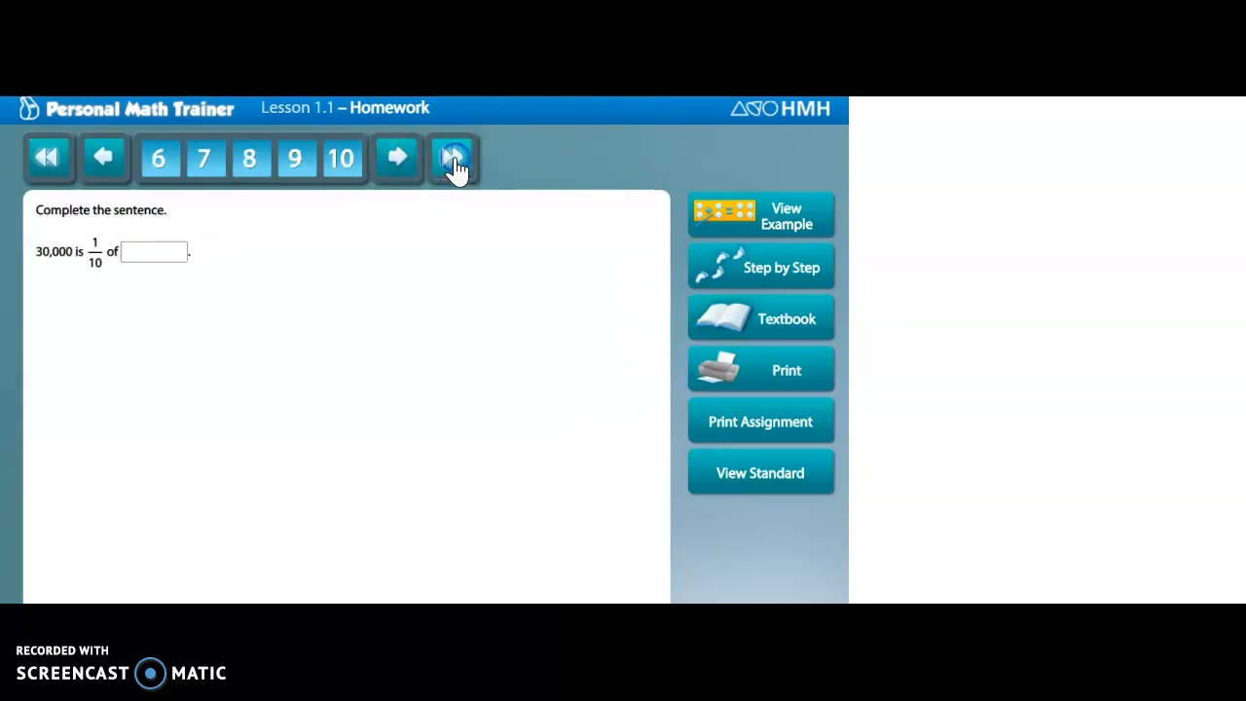
pyautogui.click(454, 165)
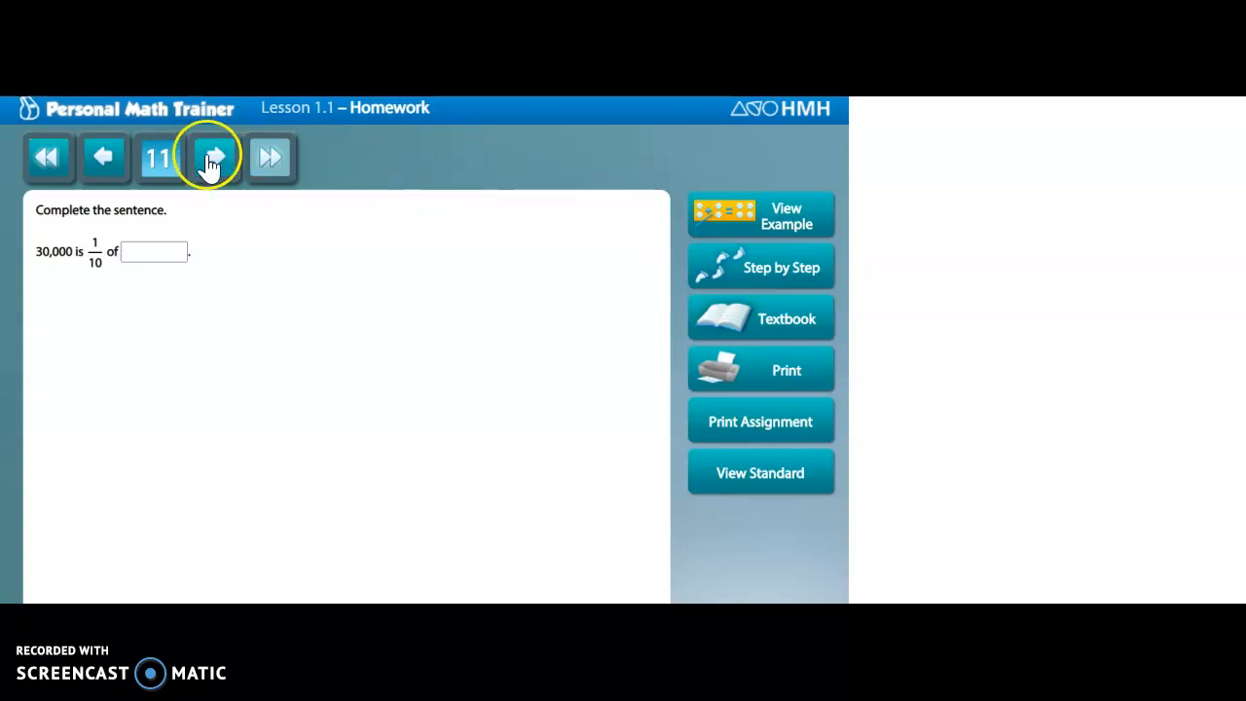